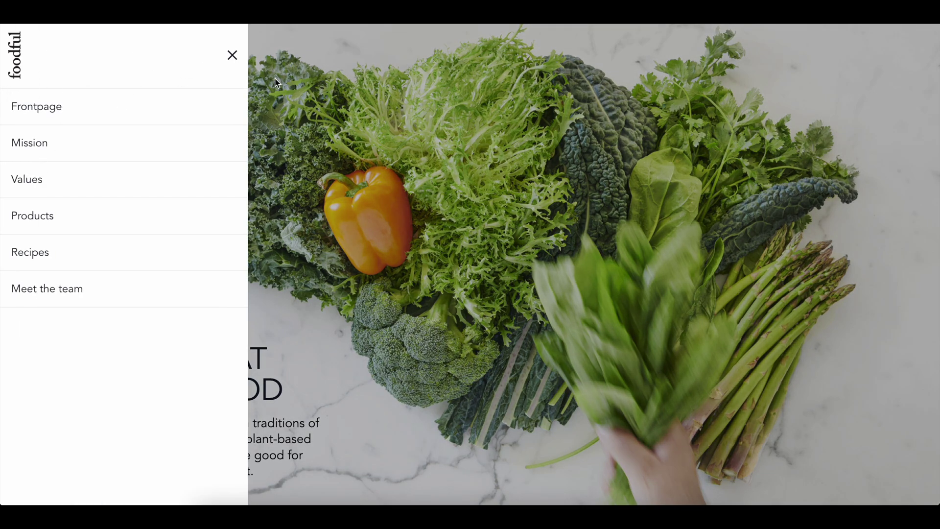
- Open the site's placeholder side menu to preview it, then close it again
{"action": "left_click", "coordinate": [233, 56]}
{"action": "left_click", "coordinate": [35, 163]}
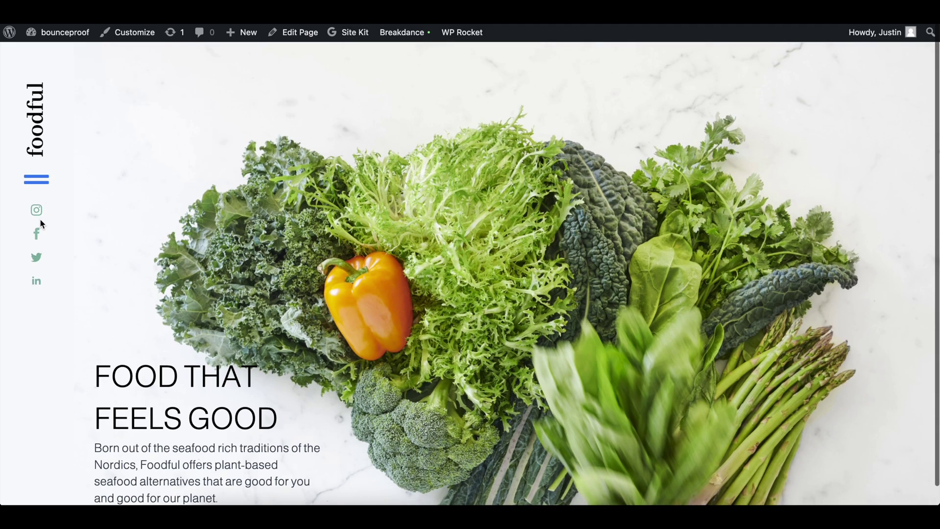
{"action": "left_click", "coordinate": [36, 181]}
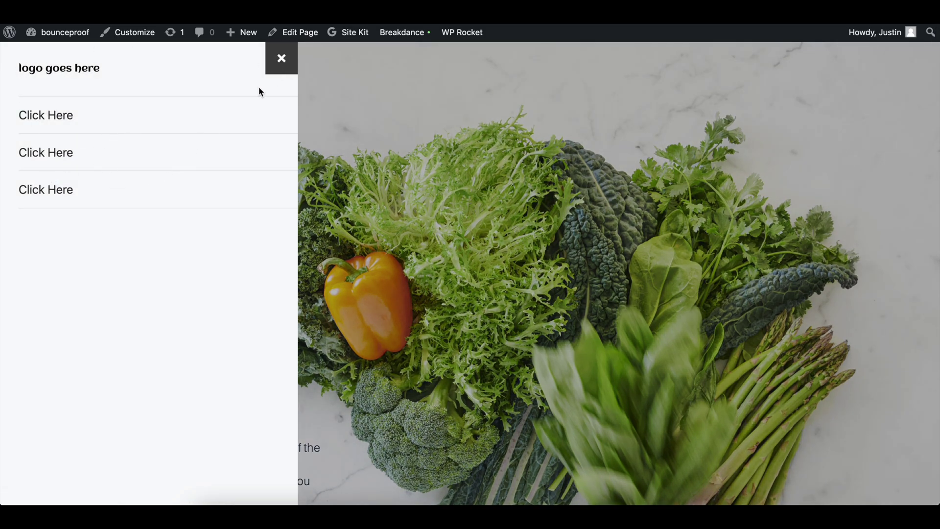
{"action": "left_click", "coordinate": [270, 64]}
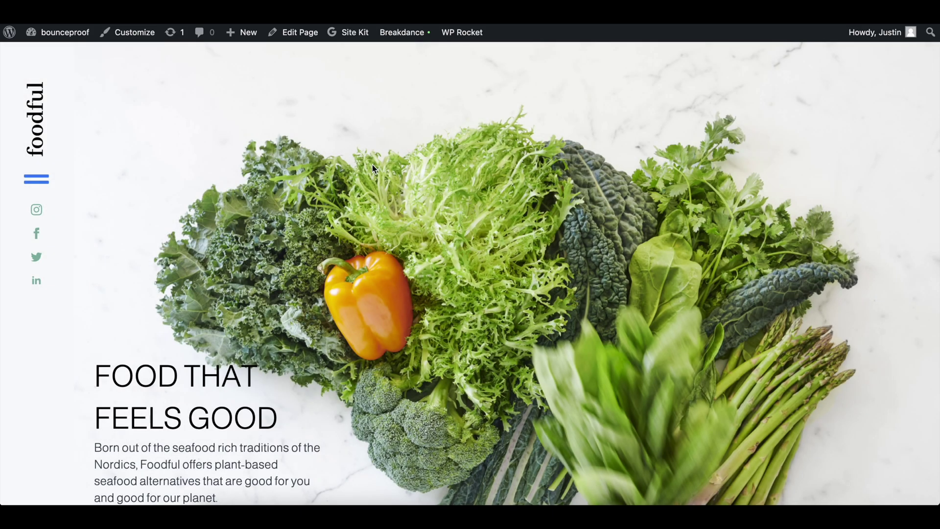
{"action": "scroll", "coordinate": [343, 147], "scroll_direction": "down", "scroll_amount": 1}
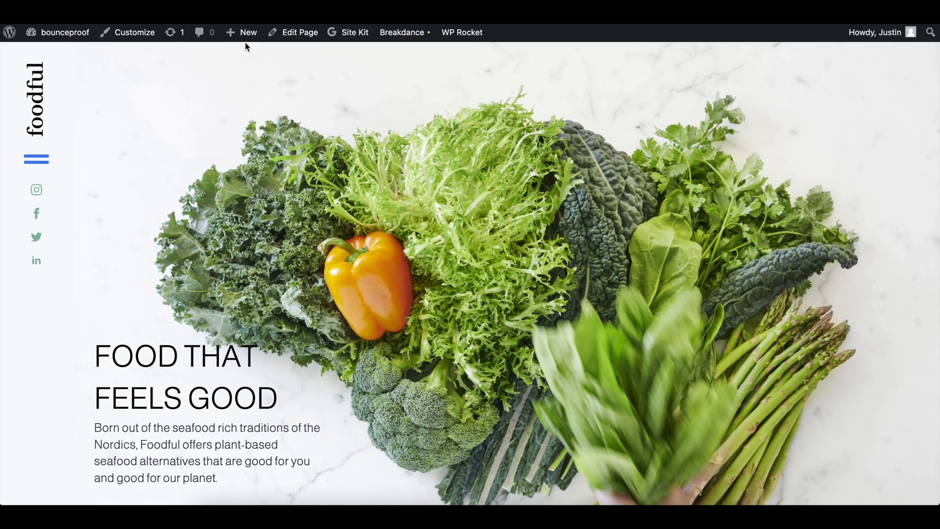
- Create a new page titled 'SliderOut' and publish it
{"action": "mouse_move", "coordinate": [246, 43]}
{"action": "left_click", "coordinate": [239, 87]}
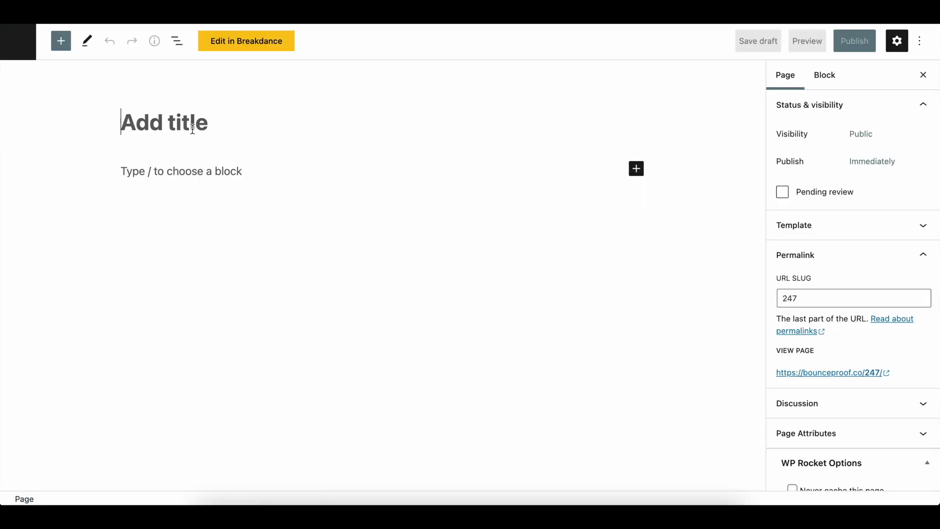
{"action": "left_click", "coordinate": [193, 130]}
{"action": "type", "text": "SliderOut"}
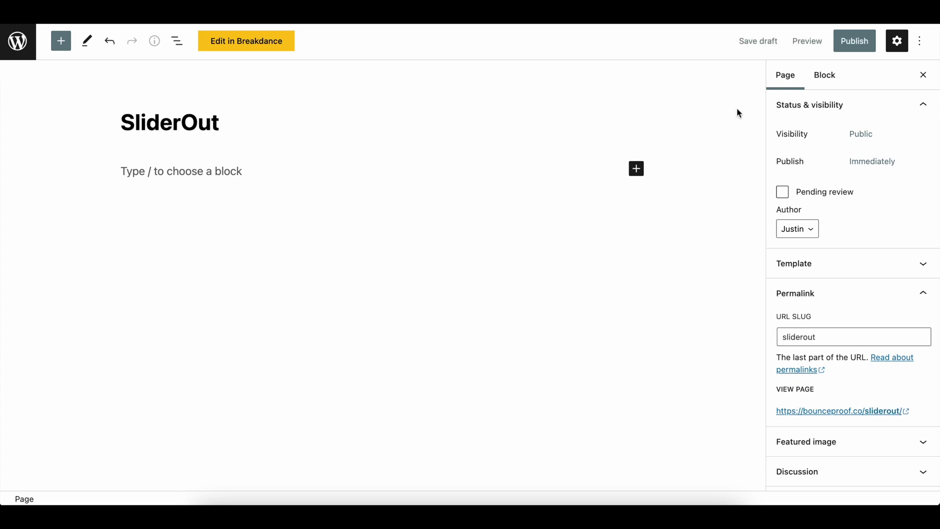
{"action": "left_click", "coordinate": [851, 46]}
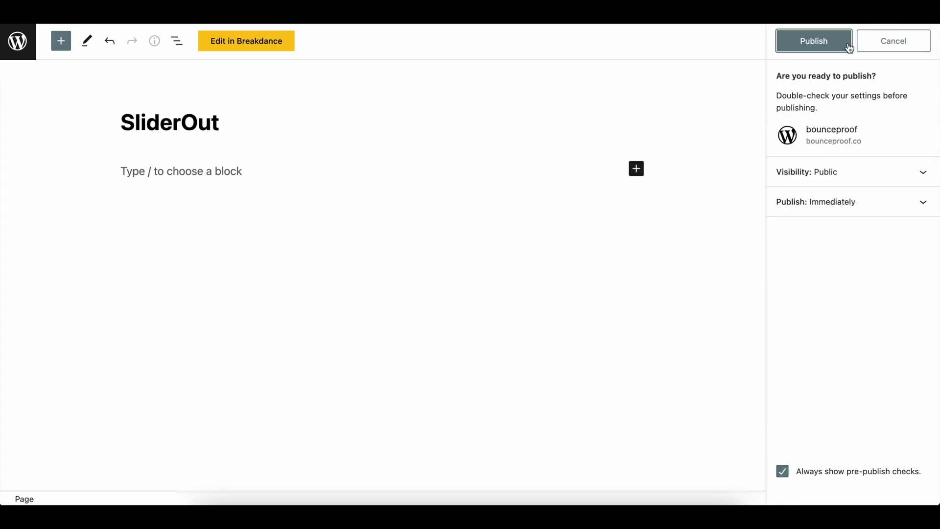
{"action": "left_click", "coordinate": [850, 47]}
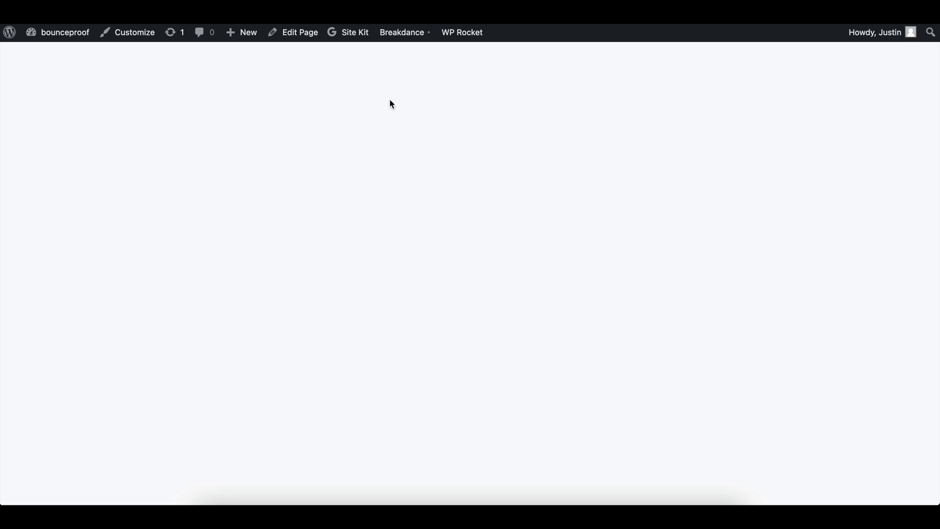
- Reopen the SliderOut page and launch it in Breakdance
{"action": "mouse_move", "coordinate": [396, 31]}
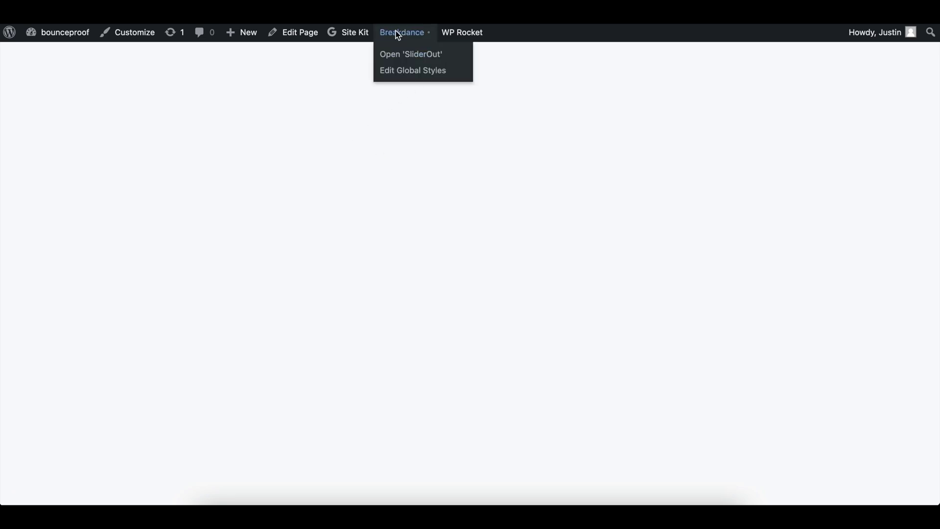
{"action": "left_click", "coordinate": [398, 57]}
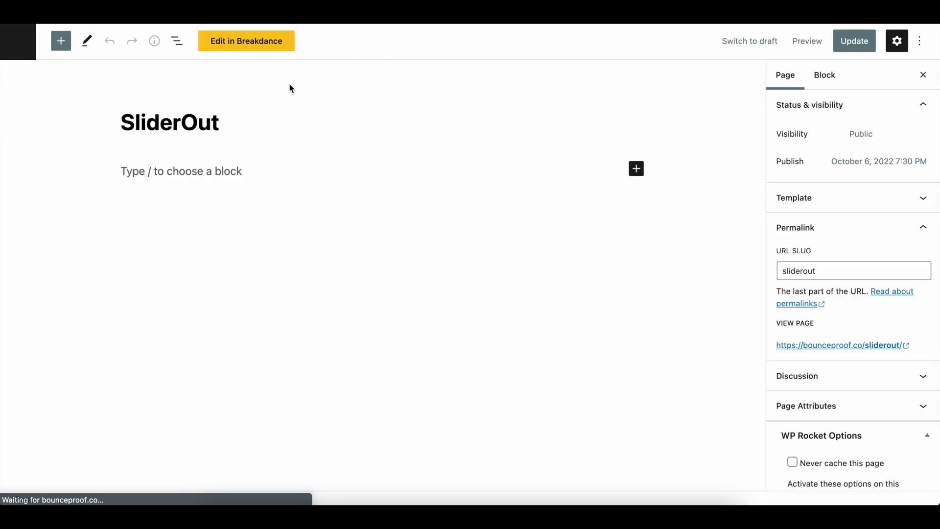
{"action": "left_click", "coordinate": [258, 43]}
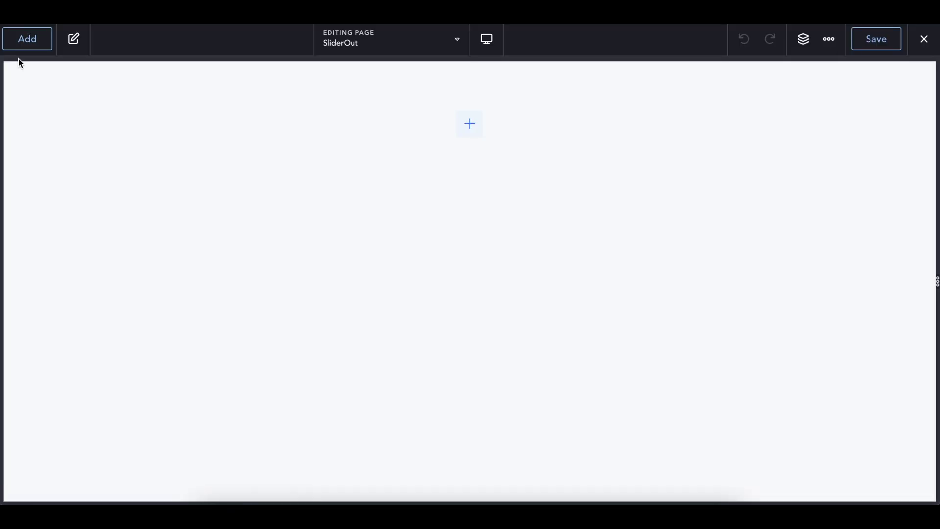
- Add a Menu Builder element and centre it within its section
{"action": "left_click", "coordinate": [22, 47]}
{"action": "left_click", "coordinate": [49, 135]}
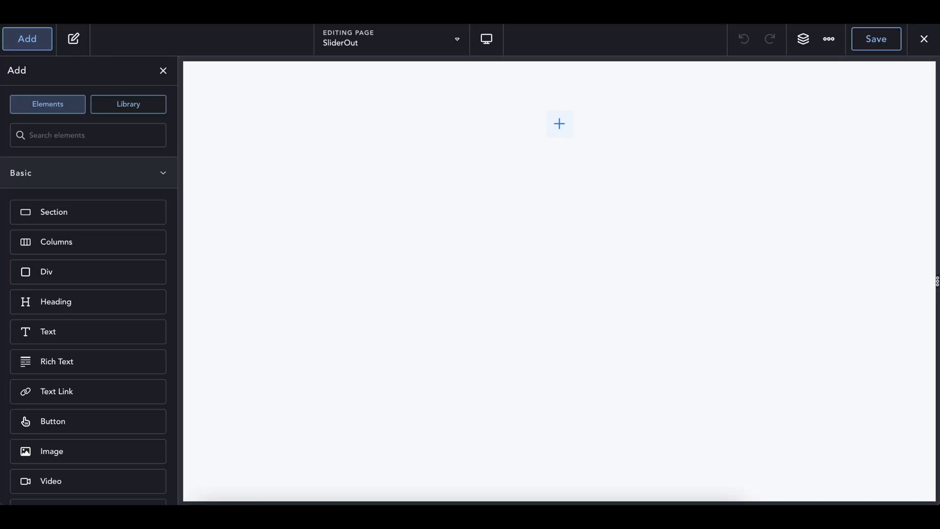
{"action": "type", "text": "menu"}
{"action": "left_click", "coordinate": [48, 181]}
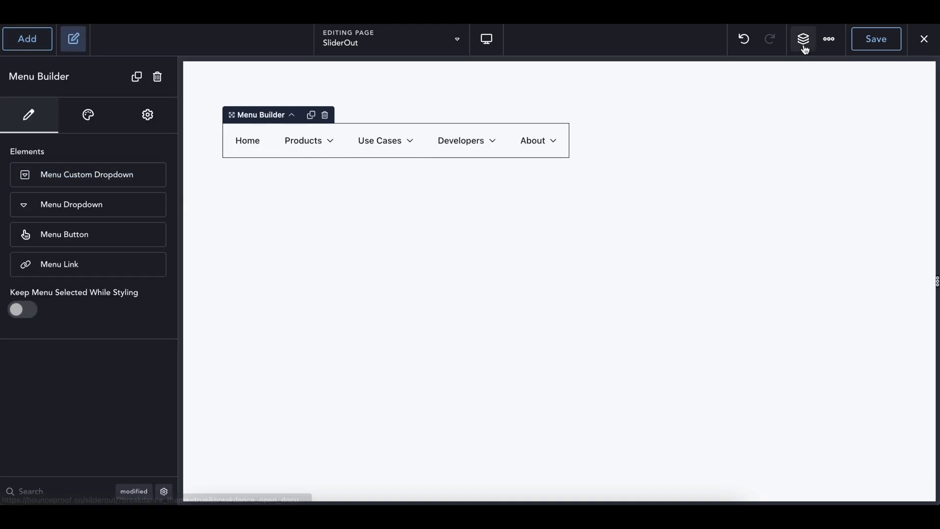
{"action": "left_click", "coordinate": [762, 93]}
{"action": "left_click", "coordinate": [79, 149]}
{"action": "left_click", "coordinate": [138, 187]}
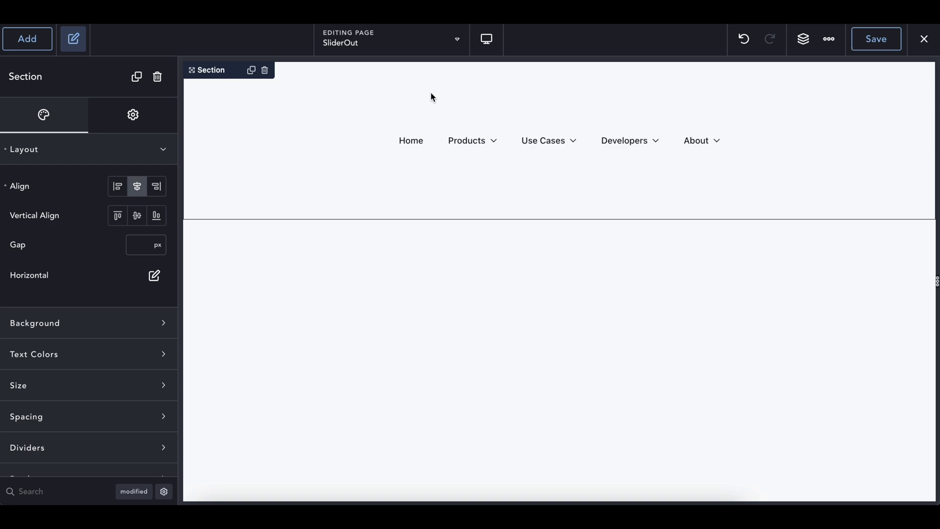
- Clear the Home link's address, set its link type to Action, and save the page
{"action": "left_click", "coordinate": [415, 141]}
{"action": "left_click", "coordinate": [811, 50]}
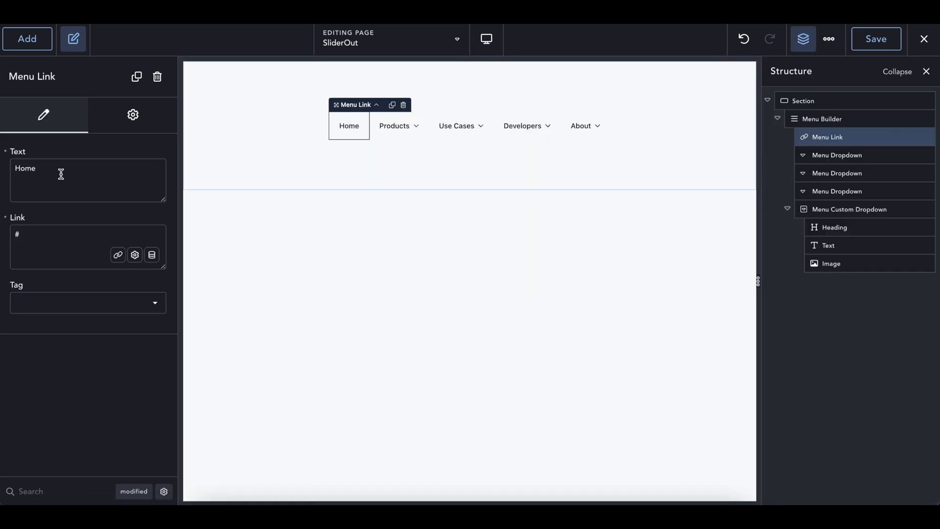
{"action": "left_click", "coordinate": [48, 244]}
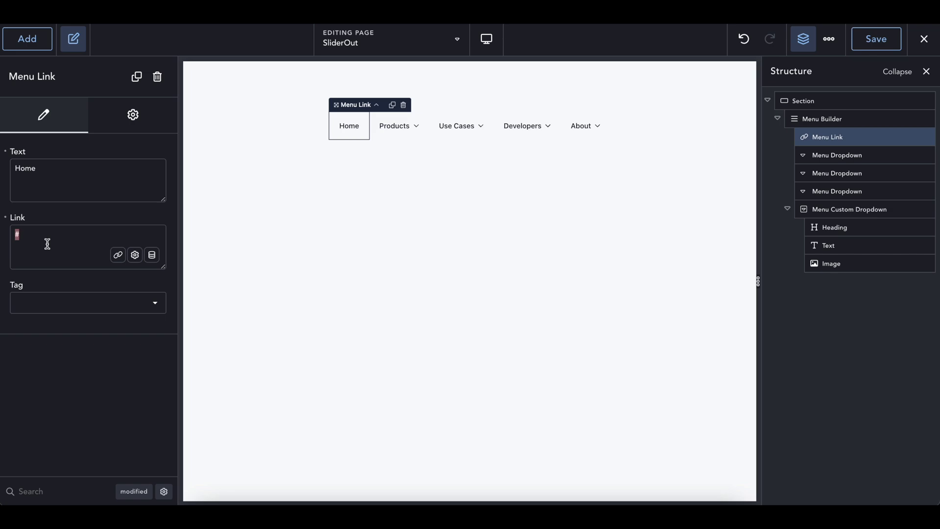
{"action": "key", "text": "BackSpace"}
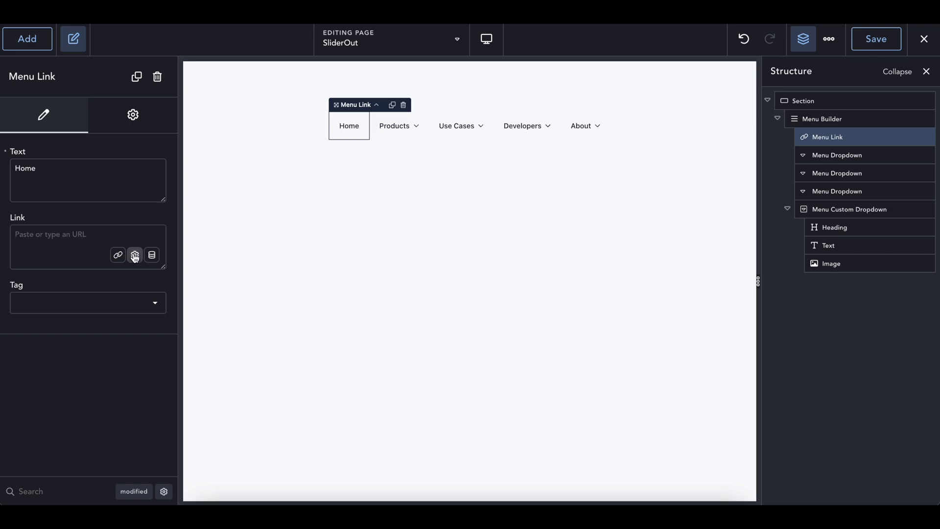
{"action": "left_click", "coordinate": [135, 256]}
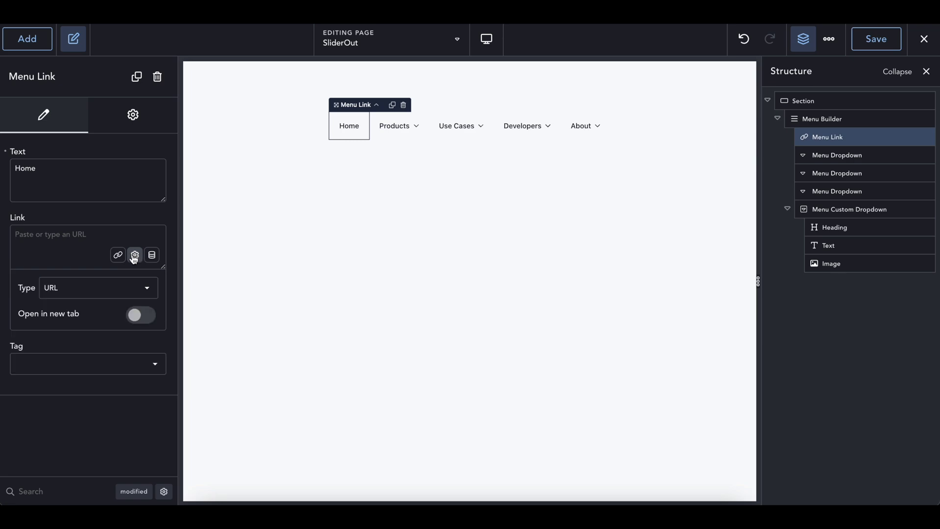
{"action": "left_click", "coordinate": [93, 287]}
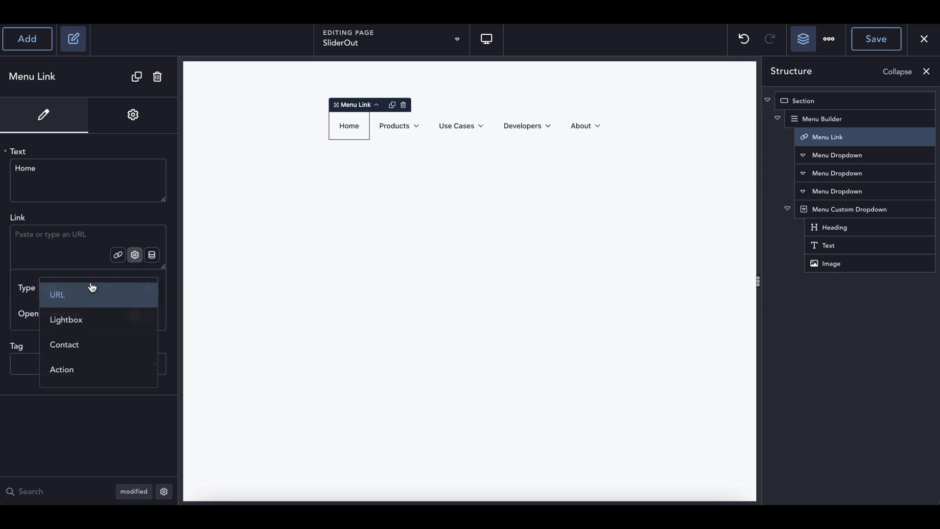
{"action": "left_click", "coordinate": [75, 375]}
{"action": "left_click", "coordinate": [71, 300]}
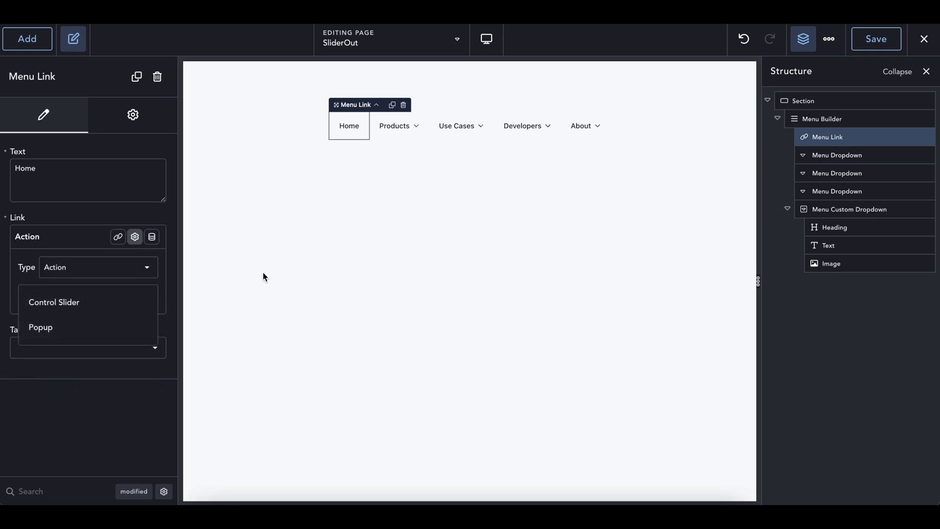
{"action": "left_click", "coordinate": [42, 249]}
{"action": "left_click", "coordinate": [858, 38]}
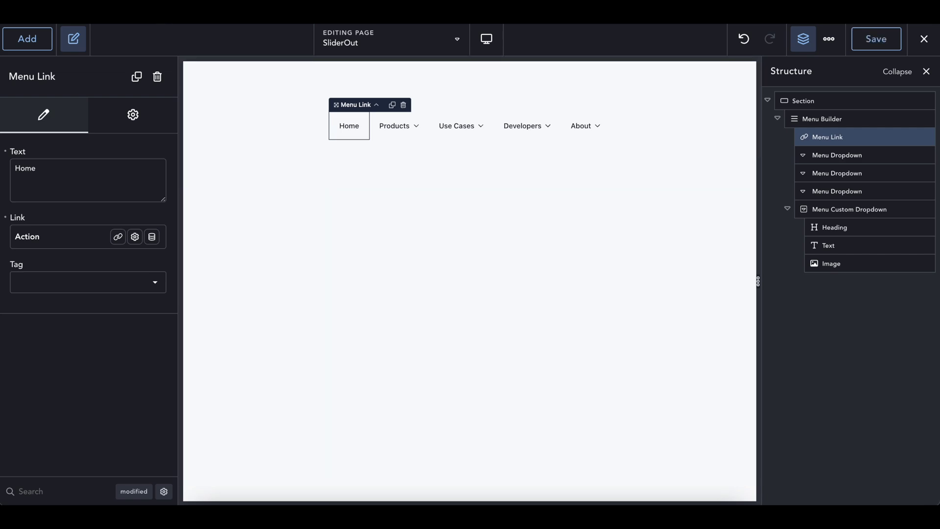
{"action": "key", "text": "super+l"}
- Load bounceproof.co/wp-admin and go to the Breakdance Popups list
{"action": "type", "text": "bounceproof.co/wp-admin"}
{"action": "key", "text": "Return"}
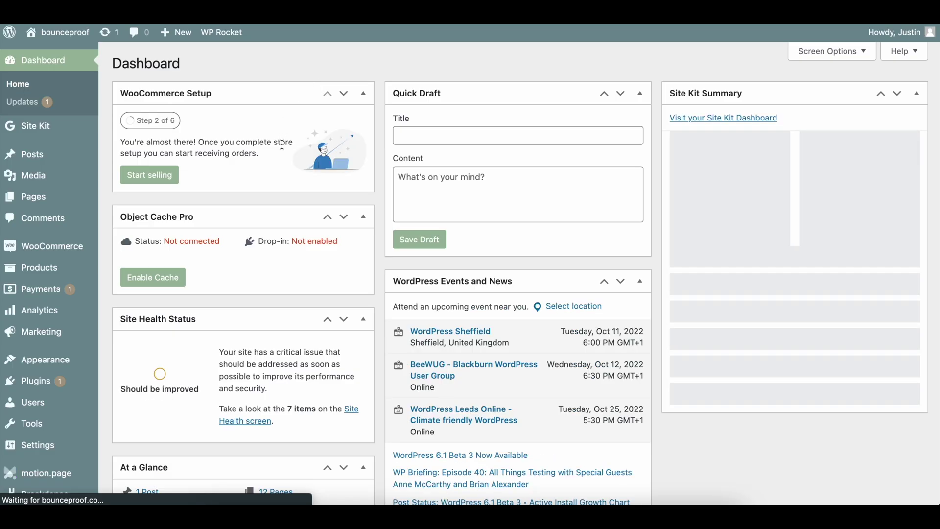
{"action": "scroll", "coordinate": [73, 416], "scroll_direction": "down", "scroll_amount": 2}
{"action": "mouse_move", "coordinate": [71, 446]}
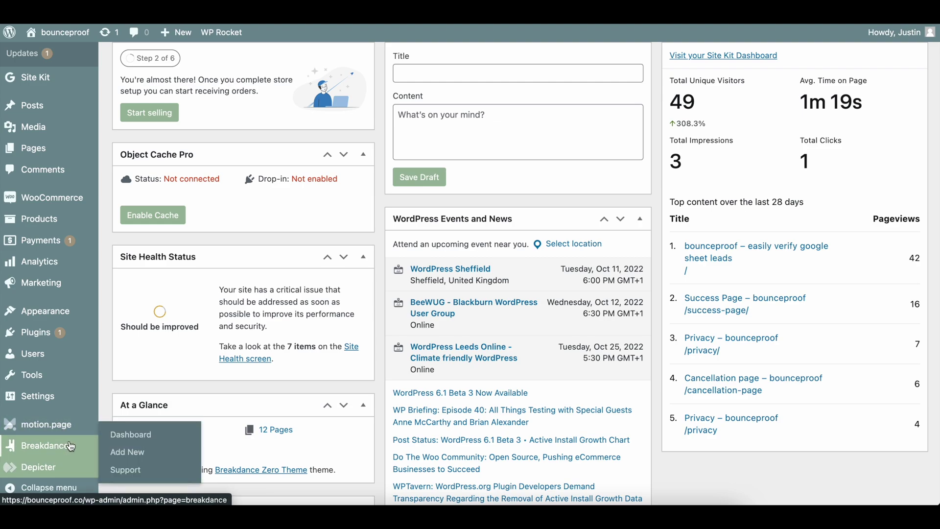
{"action": "left_click", "coordinate": [131, 435]}
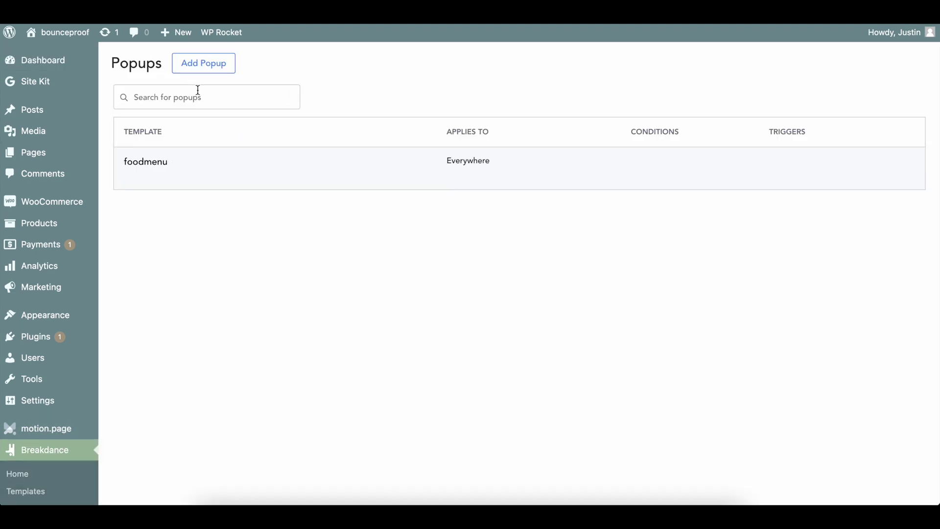
- Add a popup named SliderMenu with location Everywhere and open it in Breakdance
{"action": "left_click", "coordinate": [194, 68]}
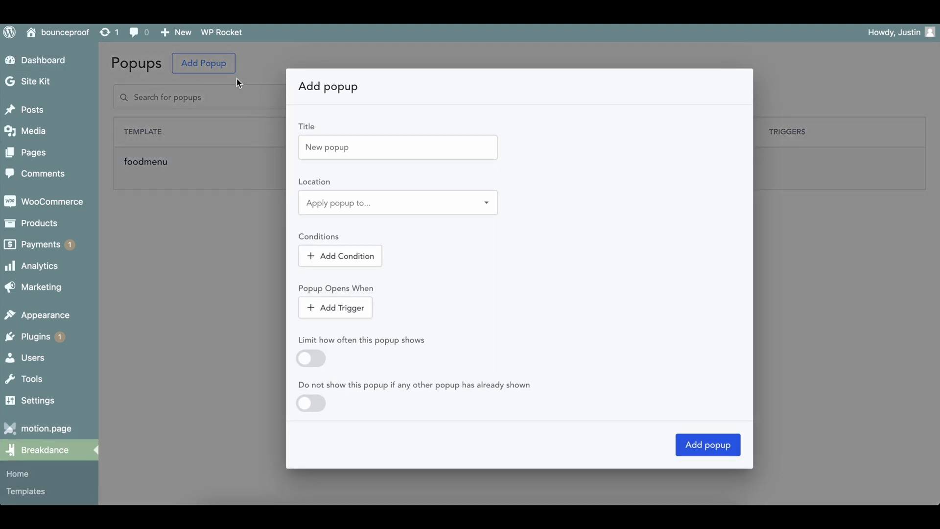
{"action": "left_click", "coordinate": [364, 152]}
{"action": "type", "text": "L"}
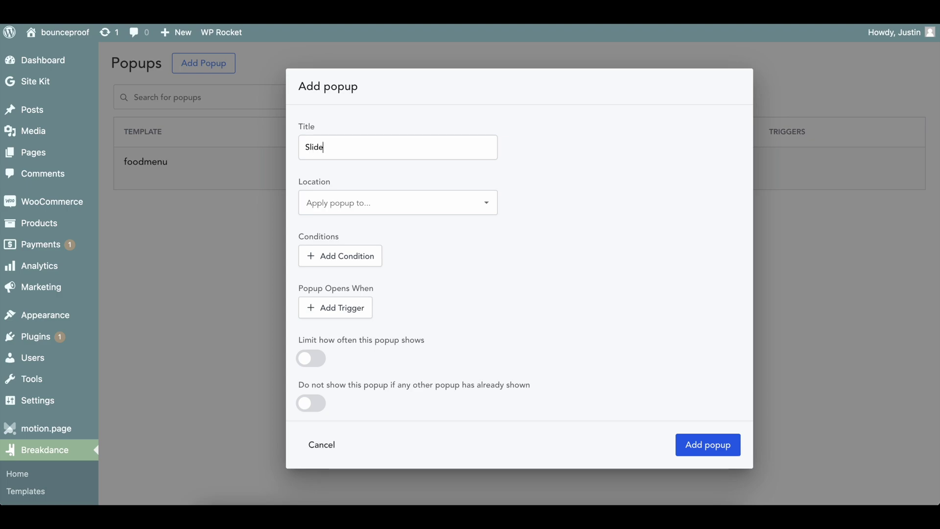
{"action": "left_click", "coordinate": [410, 210]}
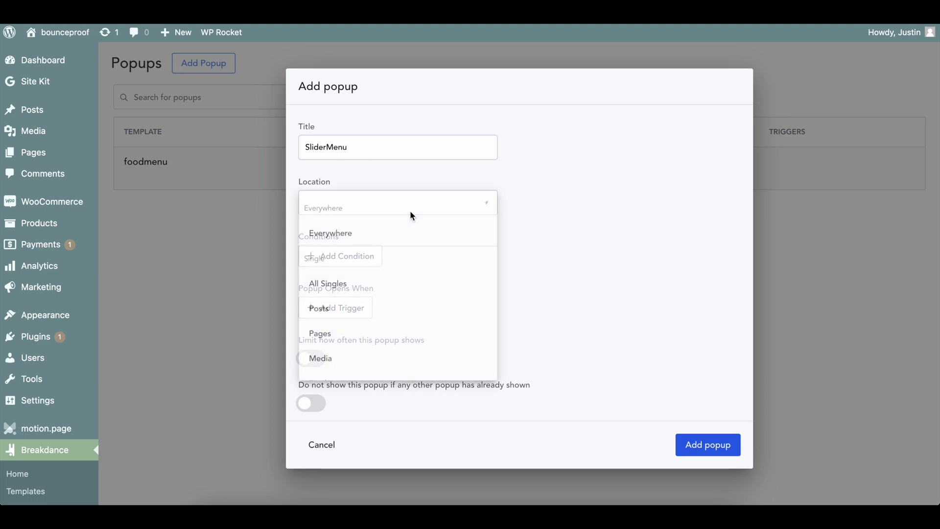
{"action": "left_click", "coordinate": [390, 238]}
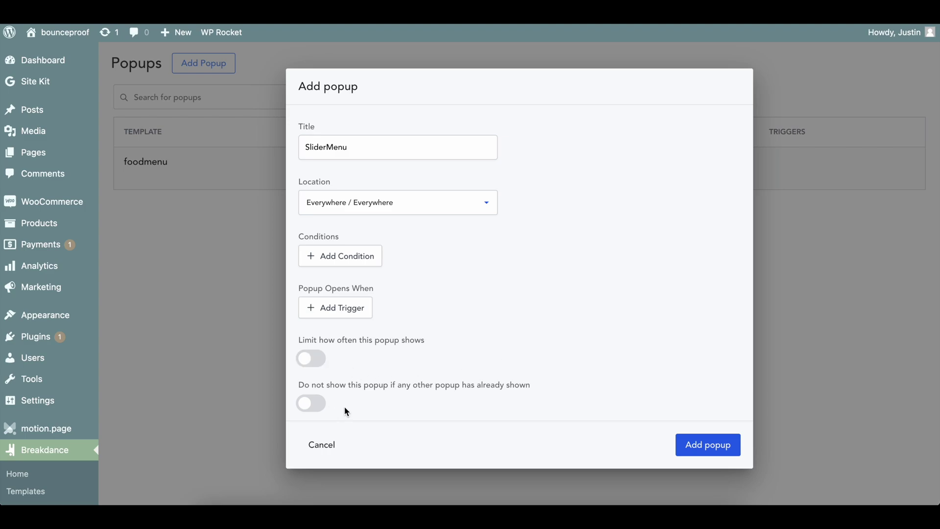
{"action": "left_click", "coordinate": [683, 444]}
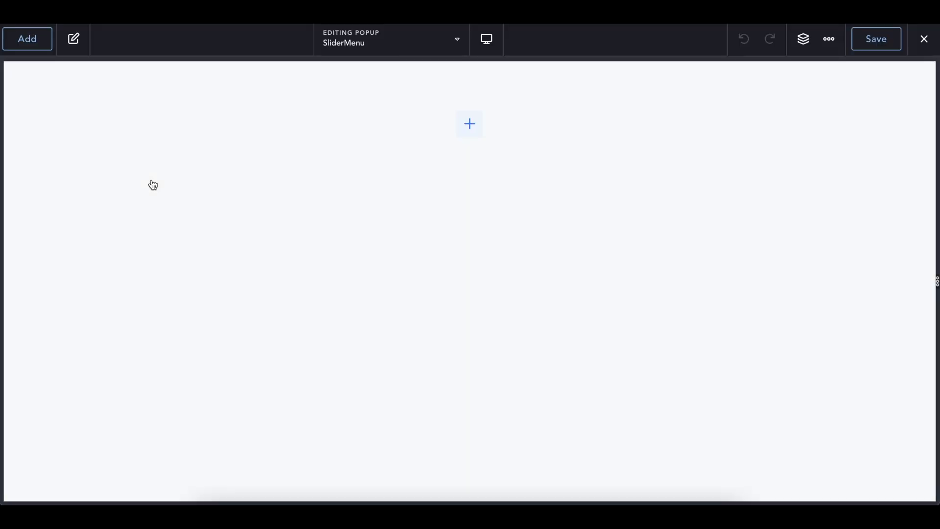
- Add a Popup element to the canvas
{"action": "left_click", "coordinate": [37, 46]}
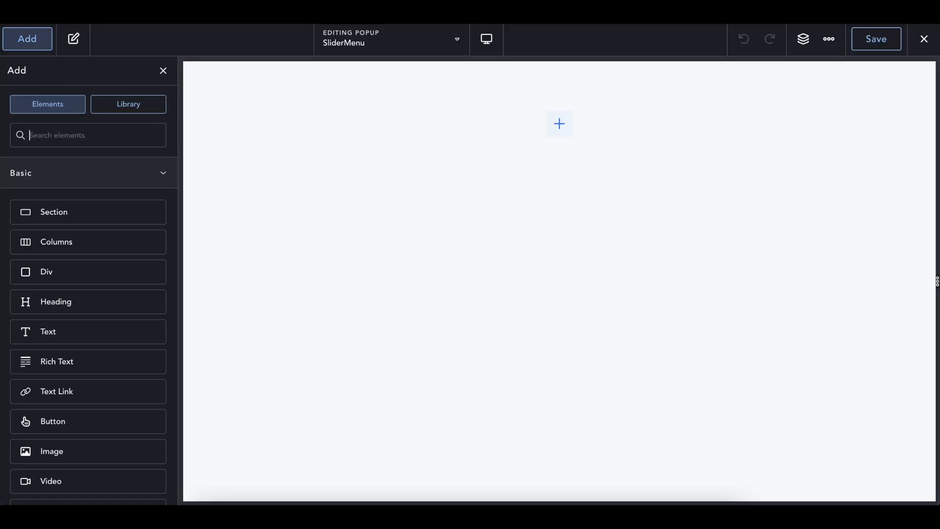
{"action": "type", "text": "pop"}
{"action": "left_click", "coordinate": [62, 182]}
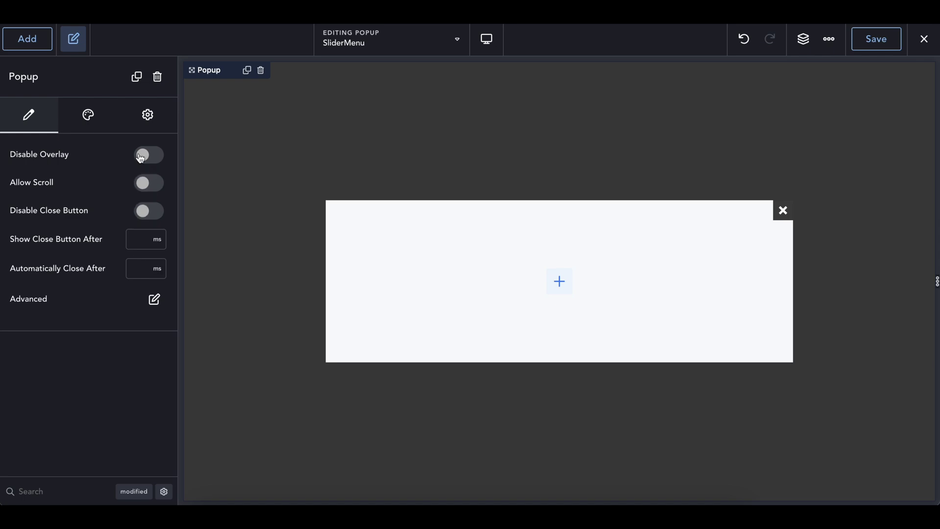
- Give the popup 1 rem padding on all four sides
{"action": "left_click", "coordinate": [90, 129]}
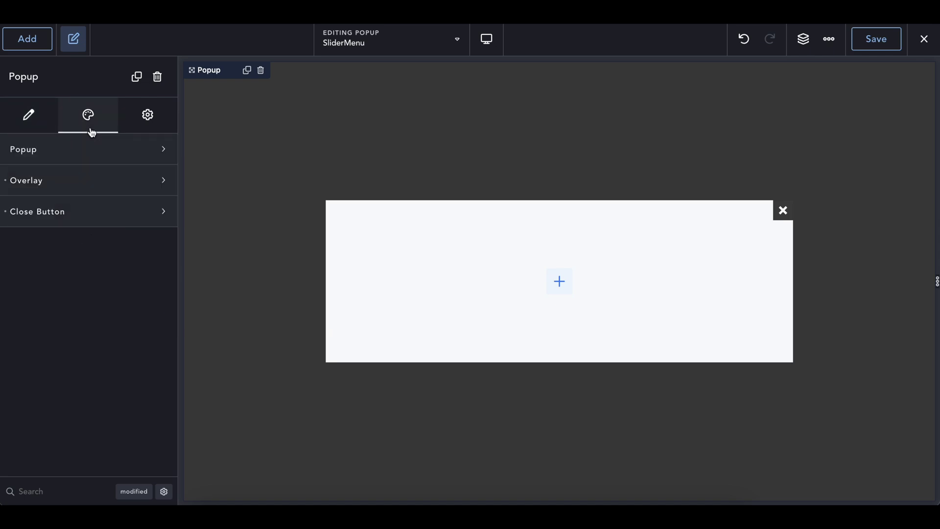
{"action": "left_click", "coordinate": [68, 150]}
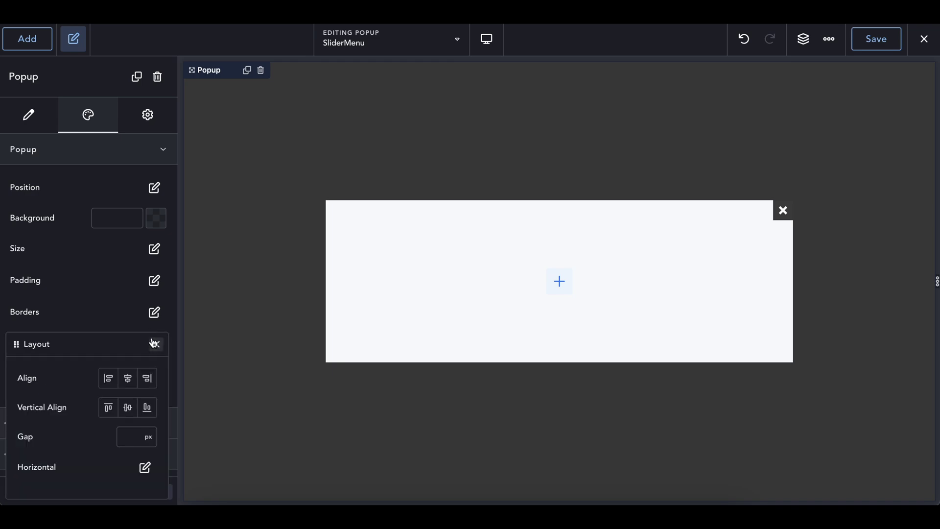
{"action": "left_click", "coordinate": [155, 282]}
{"action": "left_click", "coordinate": [80, 359]}
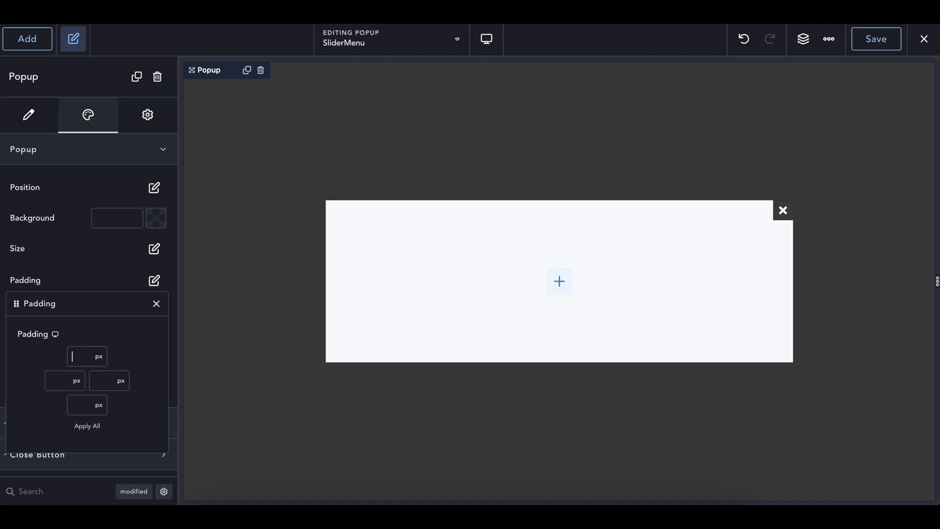
{"action": "type", "text": "0"}
{"action": "left_click", "coordinate": [69, 384]}
{"action": "type", "text": "0"}
{"action": "left_click", "coordinate": [79, 404]}
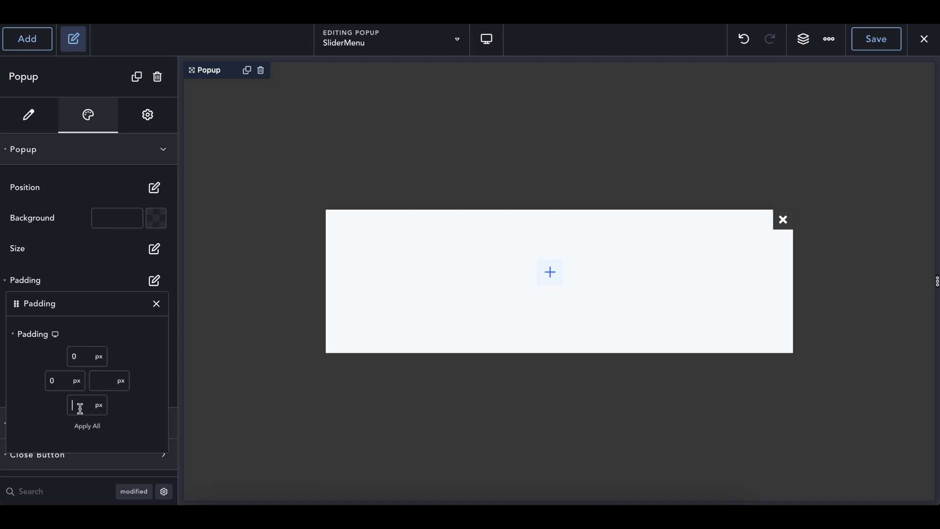
{"action": "type", "text": "0"}
{"action": "left_click", "coordinate": [89, 361]}
{"action": "left_click", "coordinate": [93, 362]}
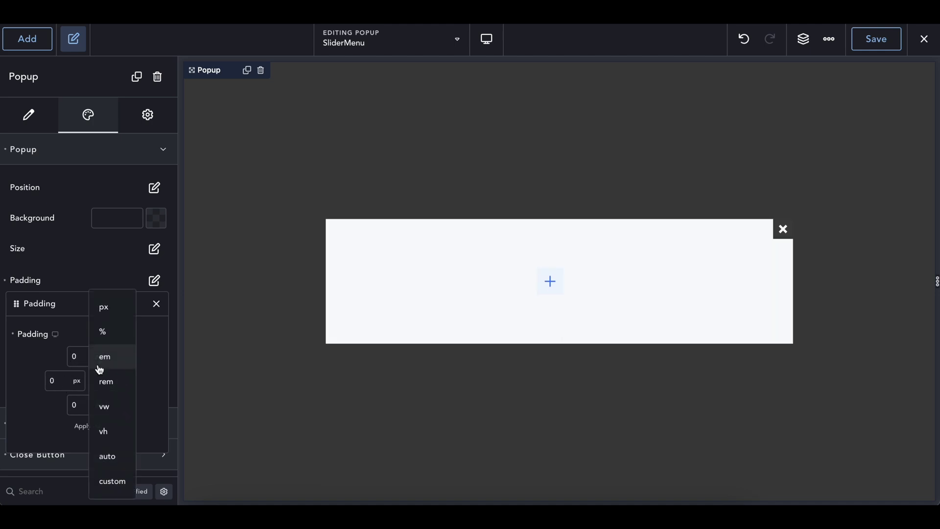
{"action": "left_click", "coordinate": [103, 372]}
{"action": "left_click", "coordinate": [89, 361]}
{"action": "left_click", "coordinate": [100, 380]}
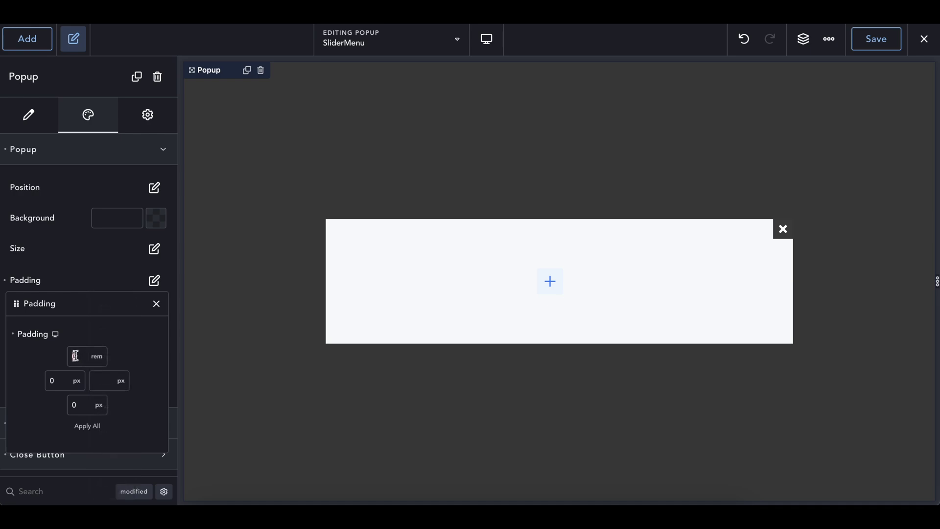
{"action": "left_click", "coordinate": [87, 426]}
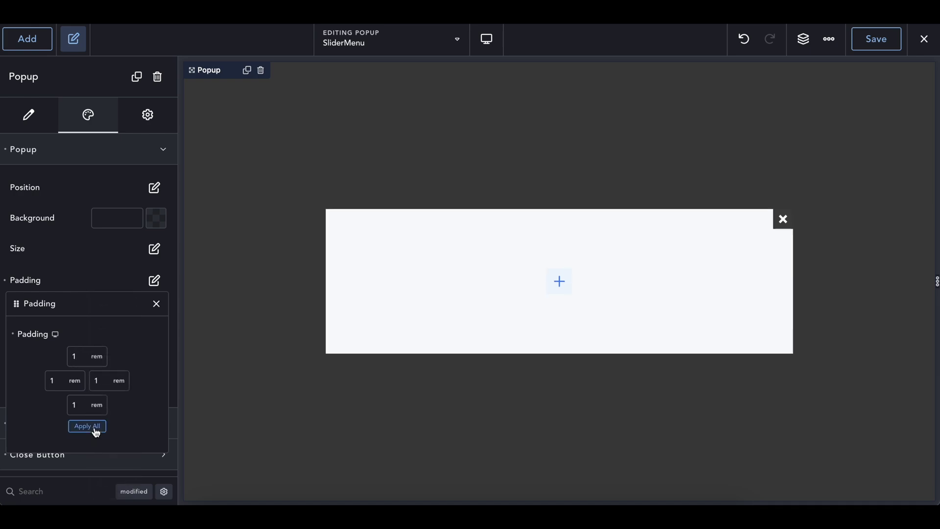
{"action": "left_click", "coordinate": [157, 304]}
- Size the popup 480 px wide and 100% high
{"action": "left_click", "coordinate": [153, 249]}
{"action": "left_click", "coordinate": [148, 307]}
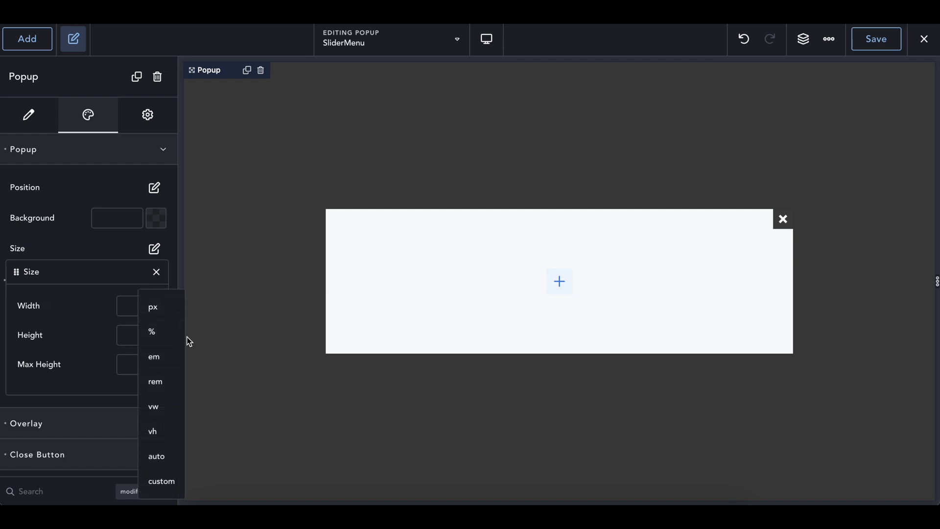
{"action": "left_click", "coordinate": [152, 307]}
{"action": "left_click", "coordinate": [129, 307]}
{"action": "type", "text": "480"}
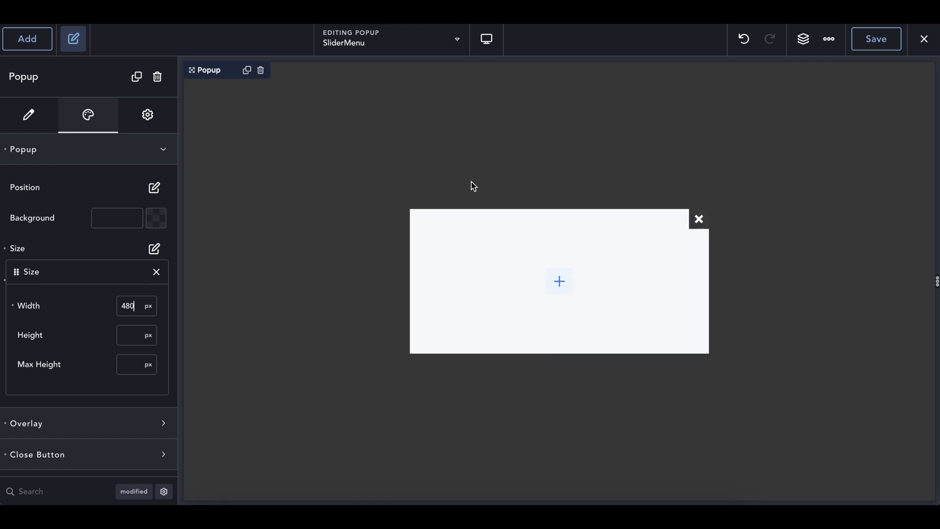
{"action": "left_click", "coordinate": [153, 336]}
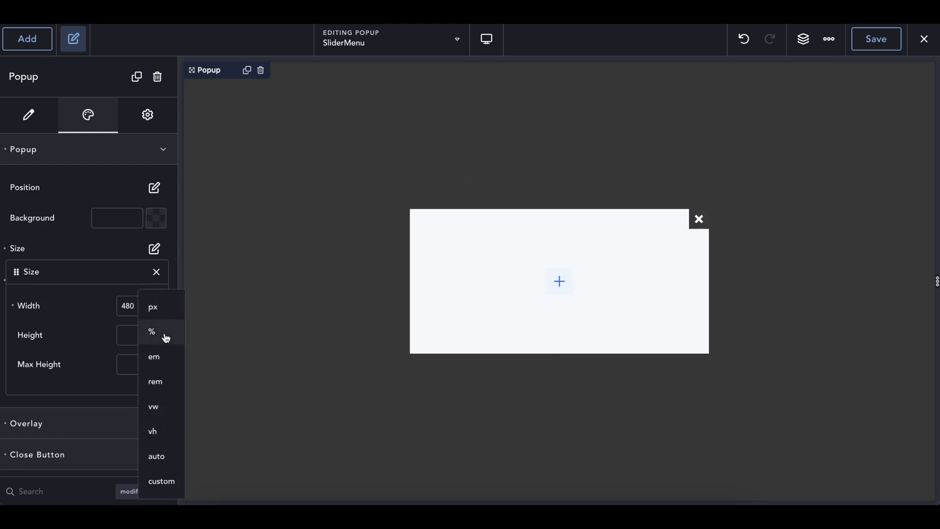
{"action": "left_click", "coordinate": [164, 333]}
{"action": "left_click", "coordinate": [134, 335]}
{"action": "type", "text": "100"}
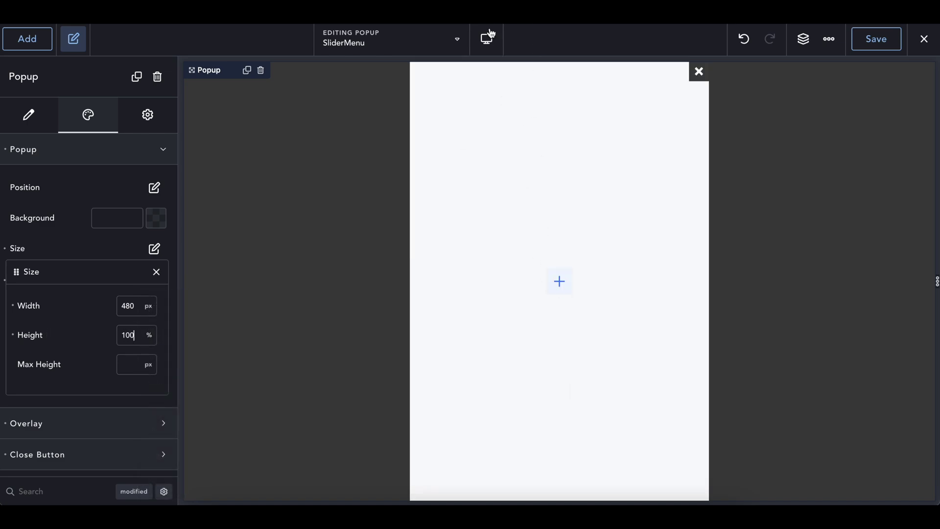
{"action": "left_click", "coordinate": [156, 273]}
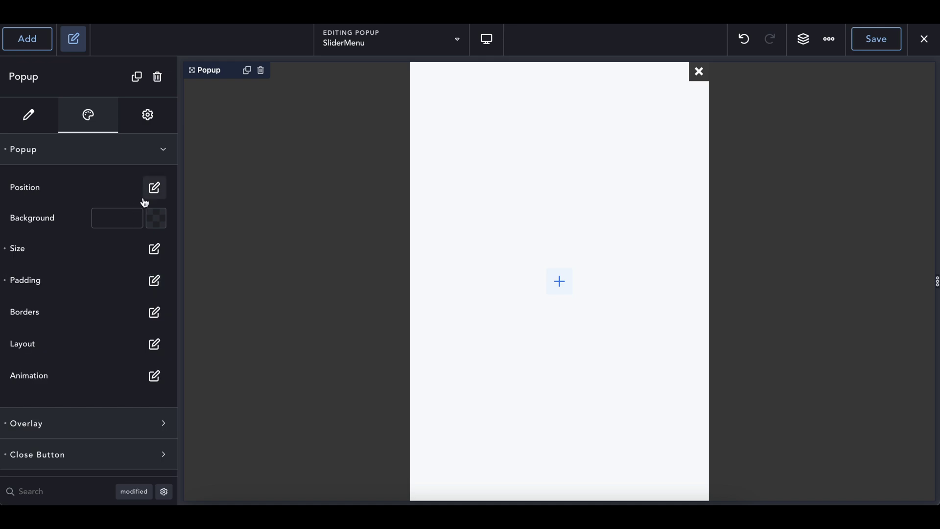
- Align the popup to the left edge
{"action": "left_click", "coordinate": [154, 188]}
{"action": "left_click", "coordinate": [109, 247]}
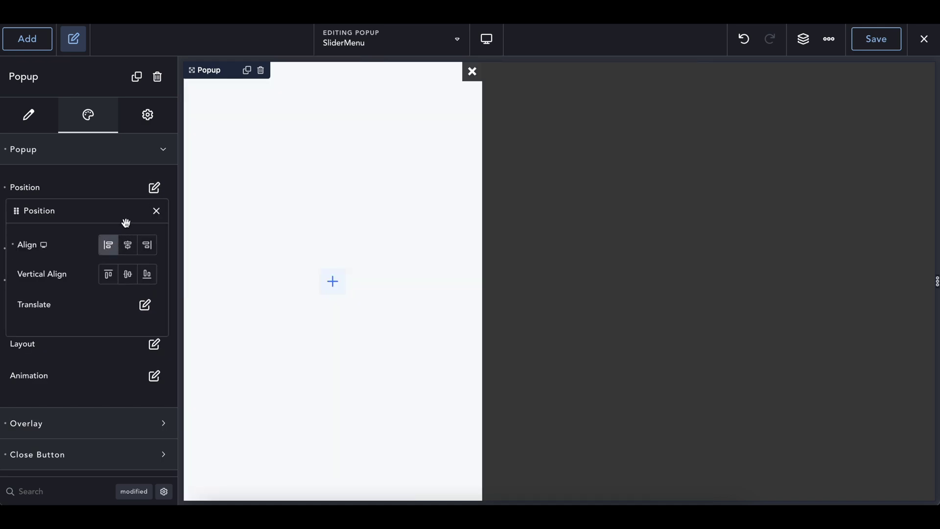
{"action": "left_click", "coordinate": [156, 210]}
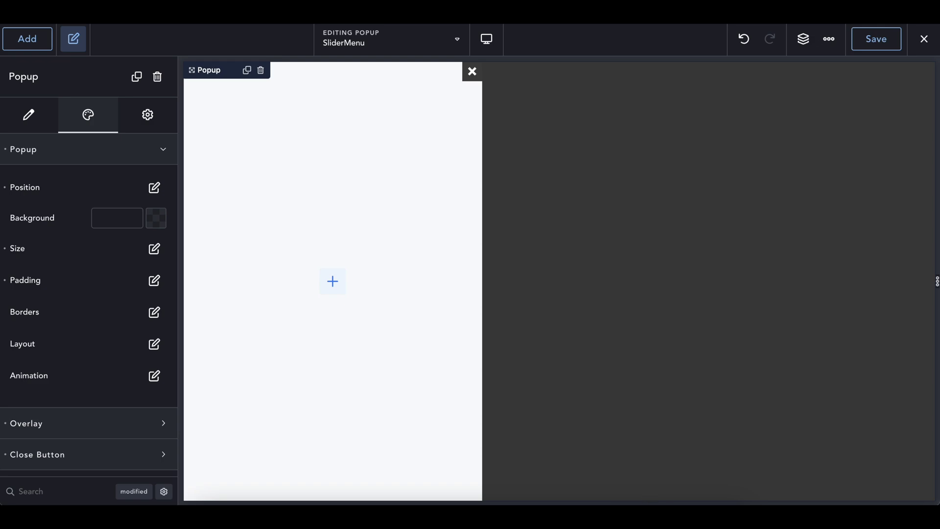
- Quit WhatsApp and make the popup overlay colour more transparent
{"action": "right_click", "coordinate": [684, 515]}
{"action": "left_click", "coordinate": [672, 484]}
{"action": "left_click", "coordinate": [63, 160]}
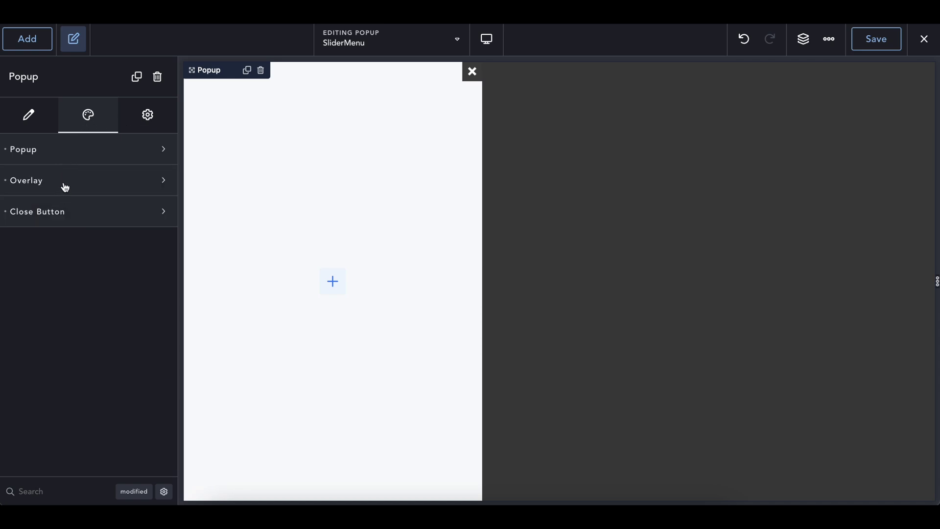
{"action": "left_click", "coordinate": [64, 184]}
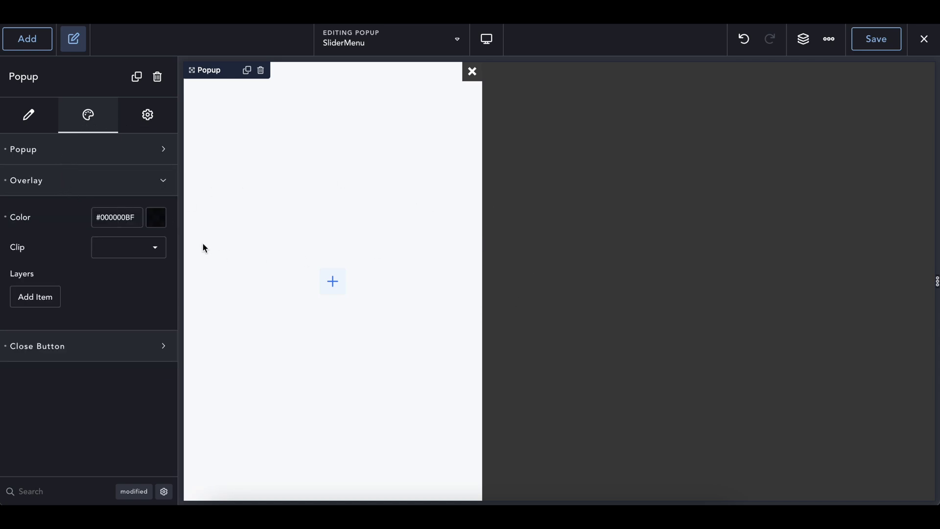
{"action": "left_click", "coordinate": [156, 217]}
{"action": "left_click_drag", "start_coordinate": [93, 358], "coordinate": [114, 361]}
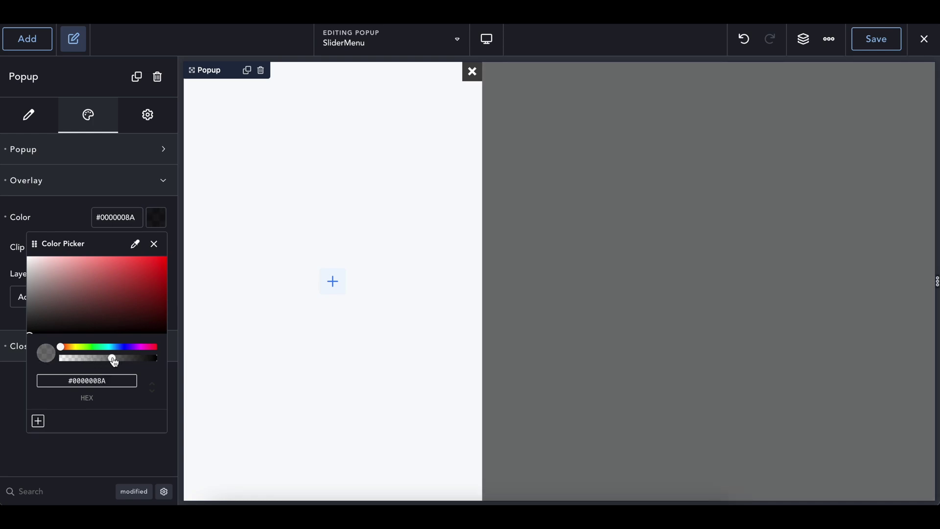
{"action": "left_click", "coordinate": [385, 231]}
{"action": "left_click", "coordinate": [85, 190]}
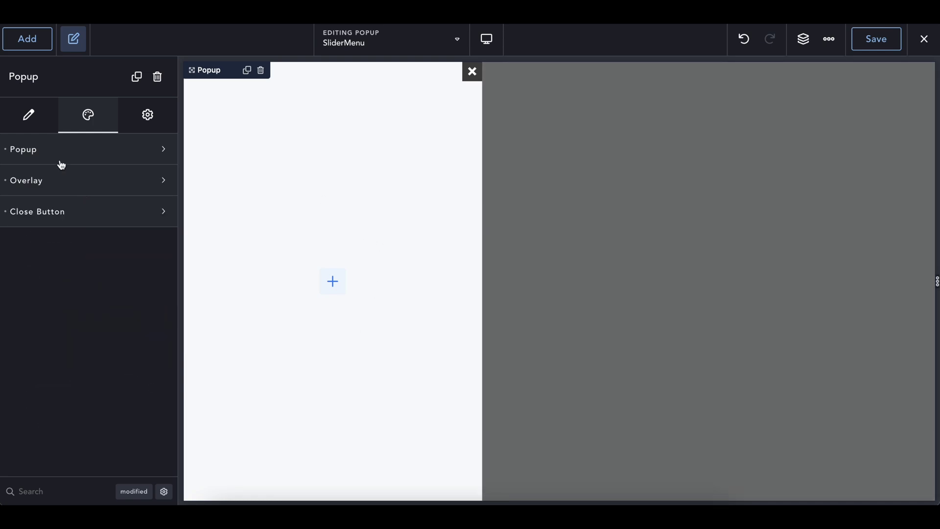
- Make the close button's background fully transparent (#00000000)
{"action": "left_click", "coordinate": [54, 149]}
{"action": "left_click", "coordinate": [54, 149]}
{"action": "left_click", "coordinate": [45, 213]}
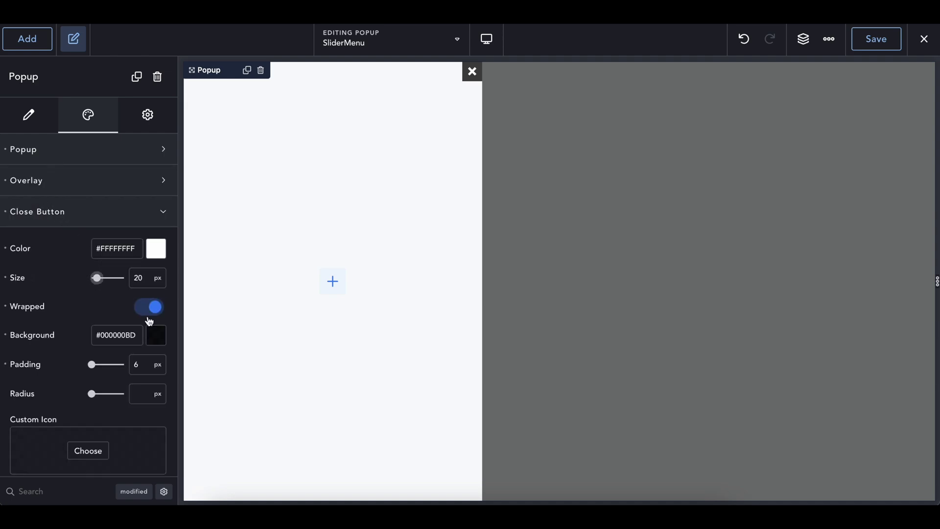
{"action": "scroll", "coordinate": [149, 321], "scroll_direction": "down", "scroll_amount": 1}
{"action": "left_click", "coordinate": [155, 326]}
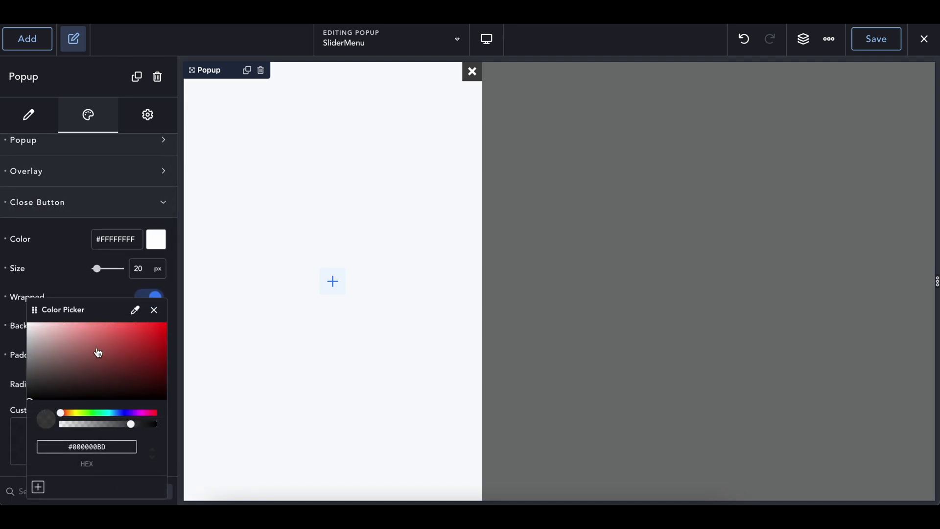
{"action": "double_click", "coordinate": [89, 447]}
{"action": "left_click_drag", "start_coordinate": [71, 425], "coordinate": [12, 431]}
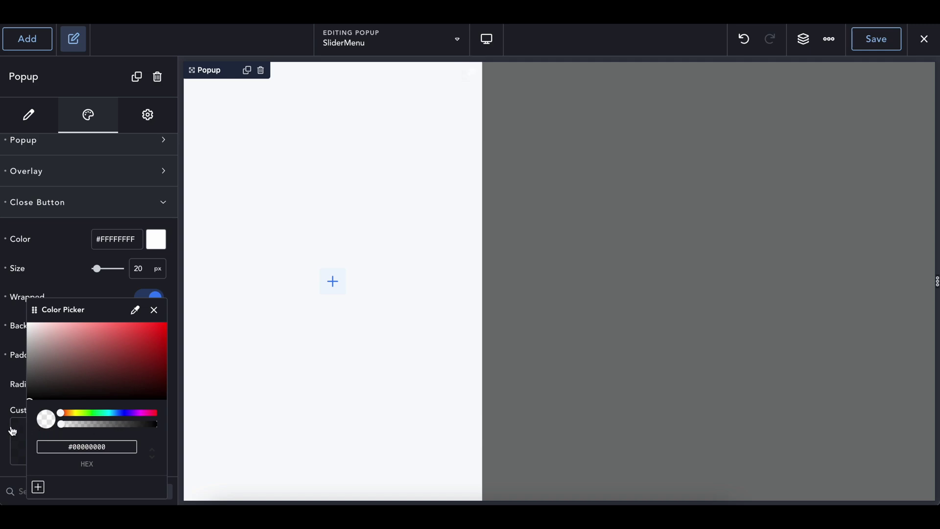
{"action": "left_click", "coordinate": [156, 314]}
- Set the close button's X colour to black #000000FF
{"action": "left_click", "coordinate": [155, 239]}
{"action": "left_click_drag", "start_coordinate": [98, 304], "coordinate": [2, 388]}
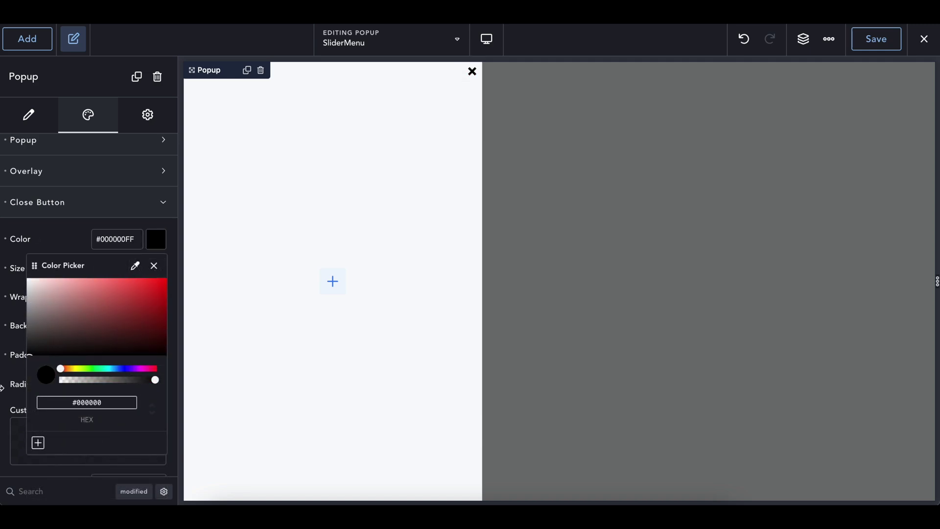
{"action": "left_click", "coordinate": [154, 251]}
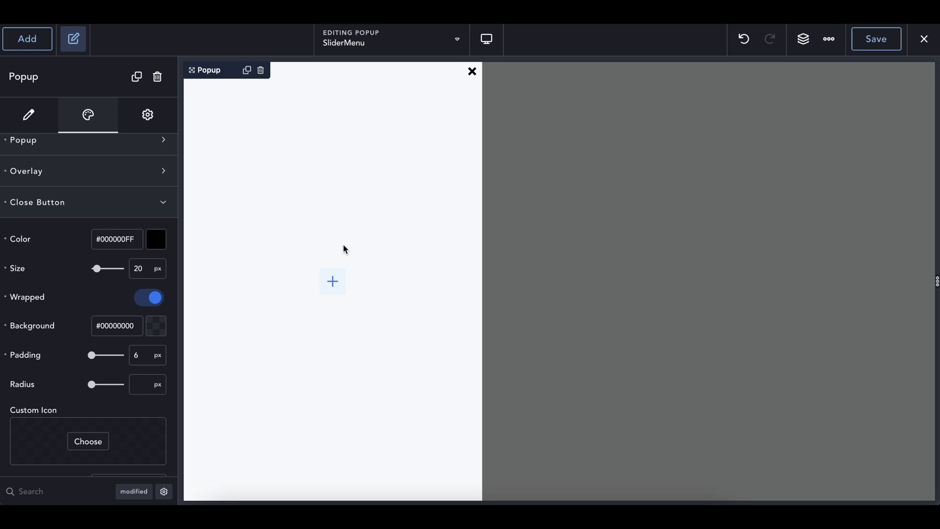
{"action": "left_click", "coordinate": [332, 281]}
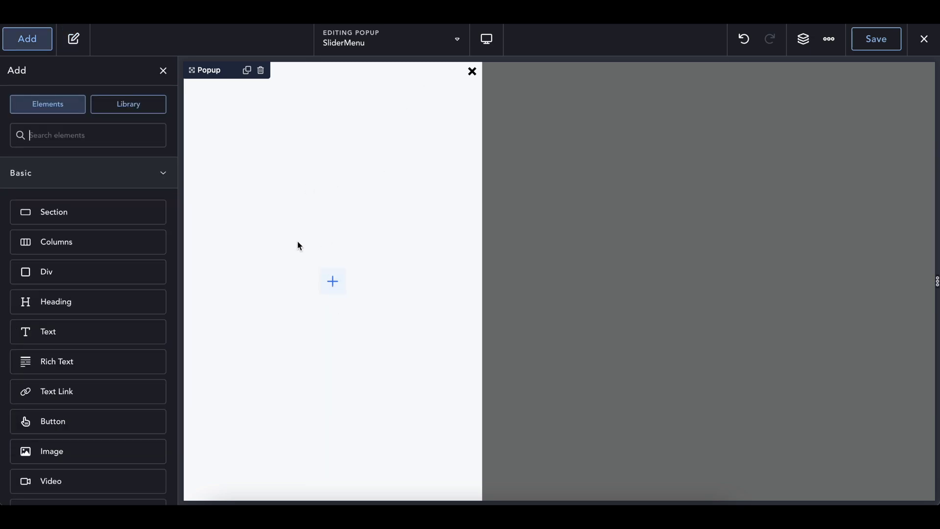
- Add a heading reading 'Gold Penguin' and make it an h2
{"action": "left_click", "coordinate": [68, 301]}
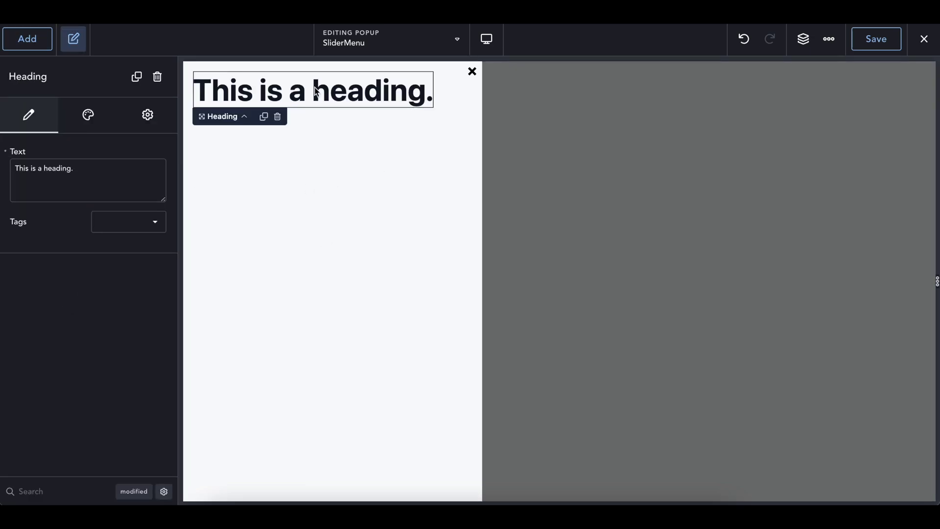
{"action": "triple_click", "coordinate": [60, 172]}
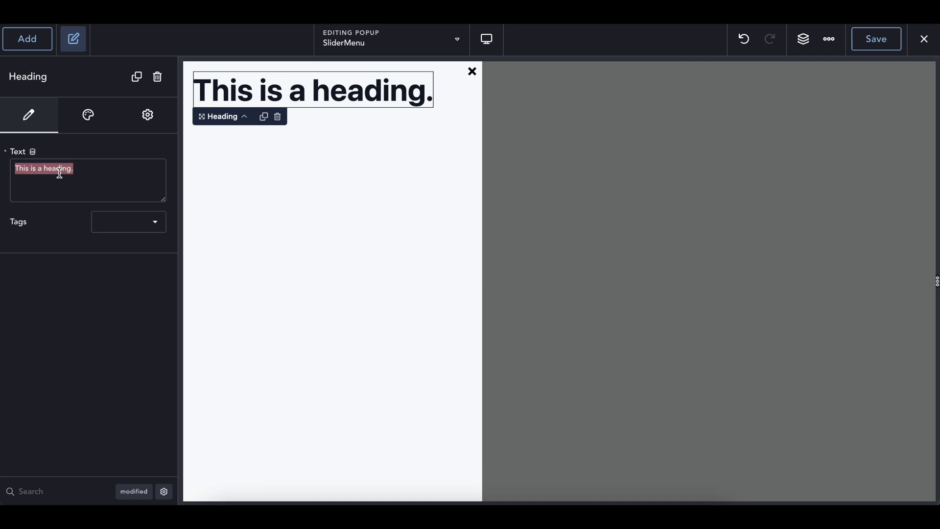
{"action": "type", "text": "Gold Penguin"}
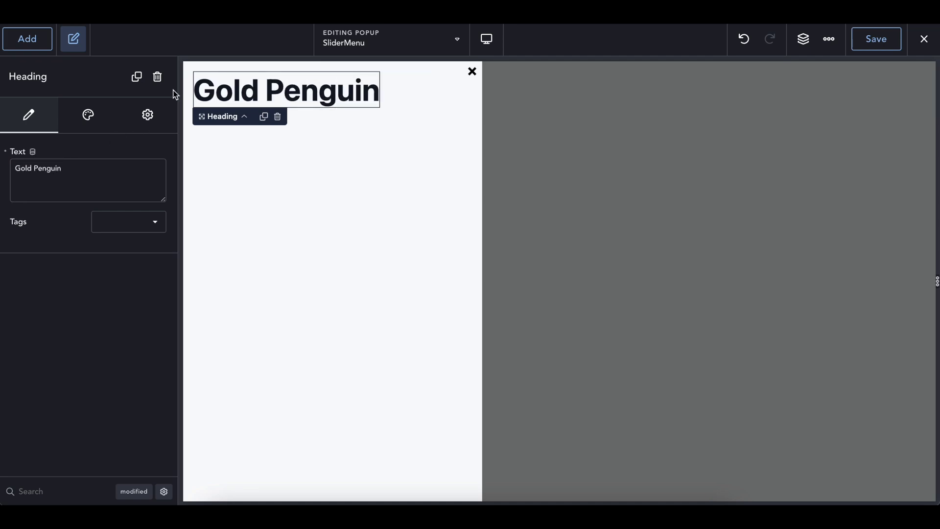
{"action": "key", "text": "ctrl+a"}
{"action": "left_click", "coordinate": [119, 231]}
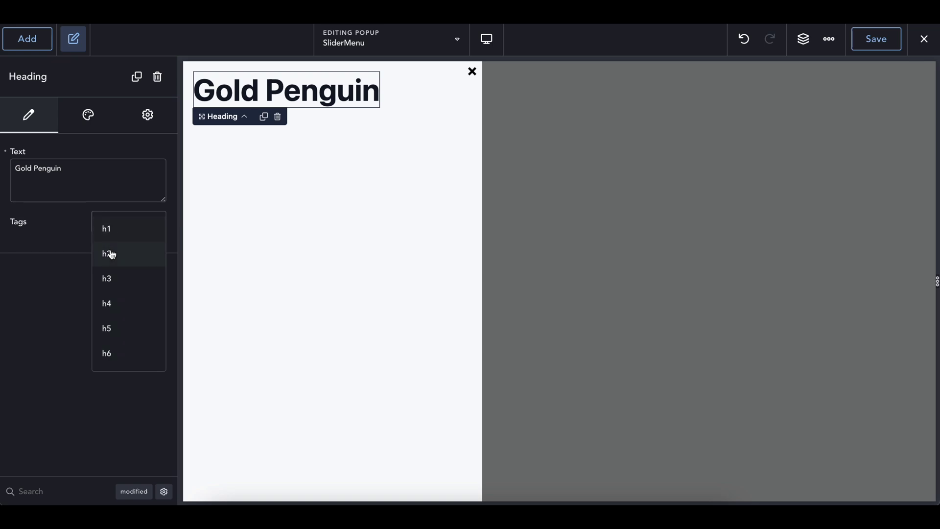
{"action": "left_click", "coordinate": [114, 251]}
- Set the heading's font size to 2 rem, then reselect the popup container
{"action": "left_click", "coordinate": [81, 122]}
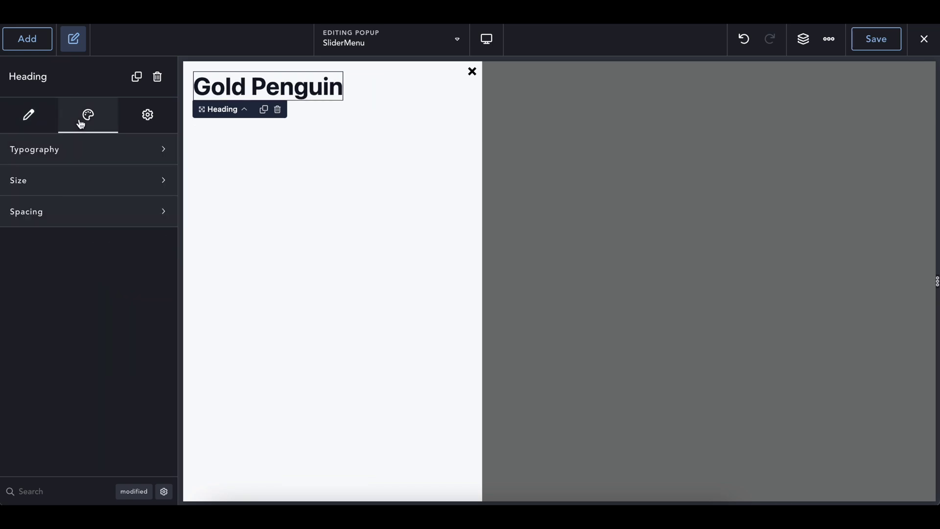
{"action": "left_click", "coordinate": [81, 156]}
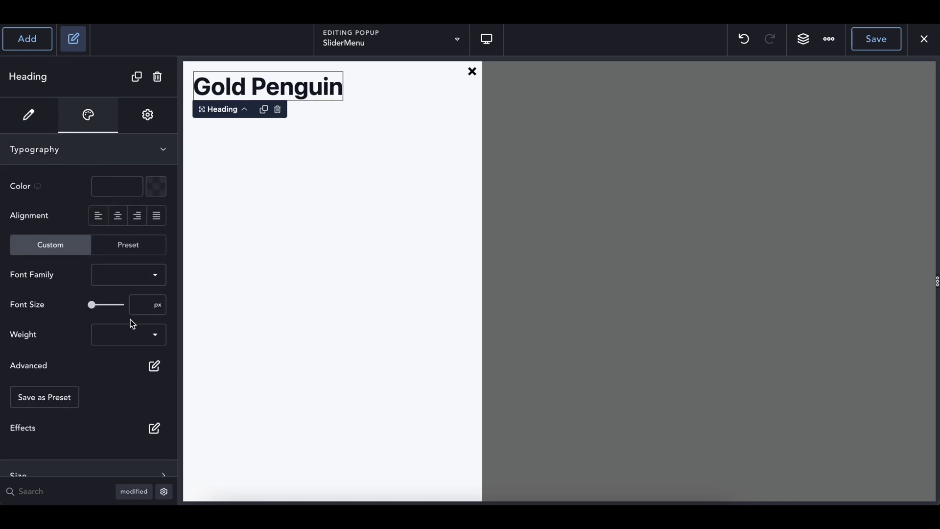
{"action": "left_click", "coordinate": [152, 305]}
{"action": "left_click", "coordinate": [154, 305]}
{"action": "left_click", "coordinate": [162, 380]}
{"action": "type", "text": "2"}
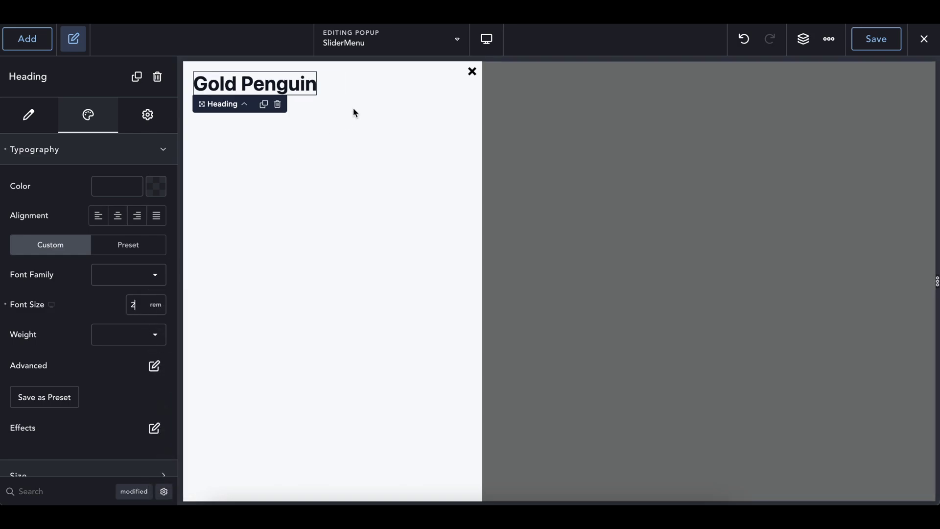
{"action": "left_click", "coordinate": [352, 112]}
{"action": "left_click", "coordinate": [295, 93]}
{"action": "left_click", "coordinate": [337, 119]}
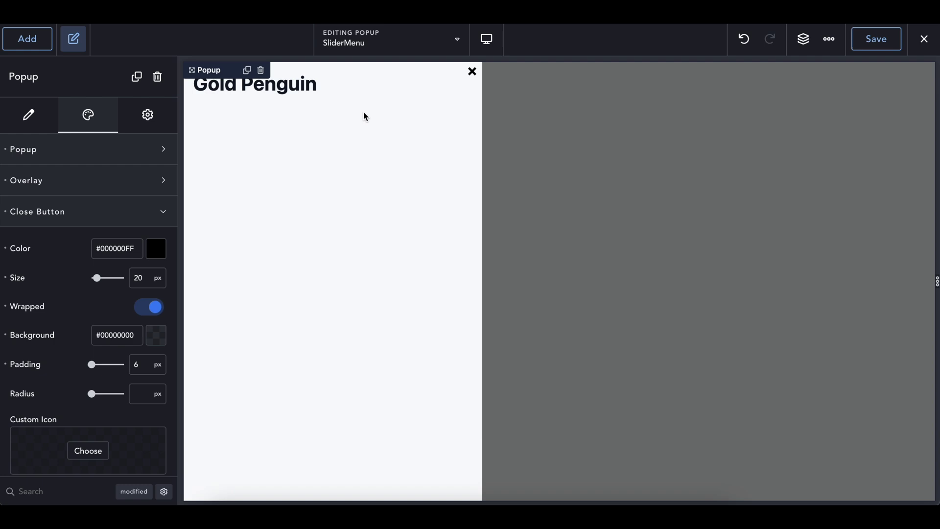
{"action": "left_click", "coordinate": [804, 39]}
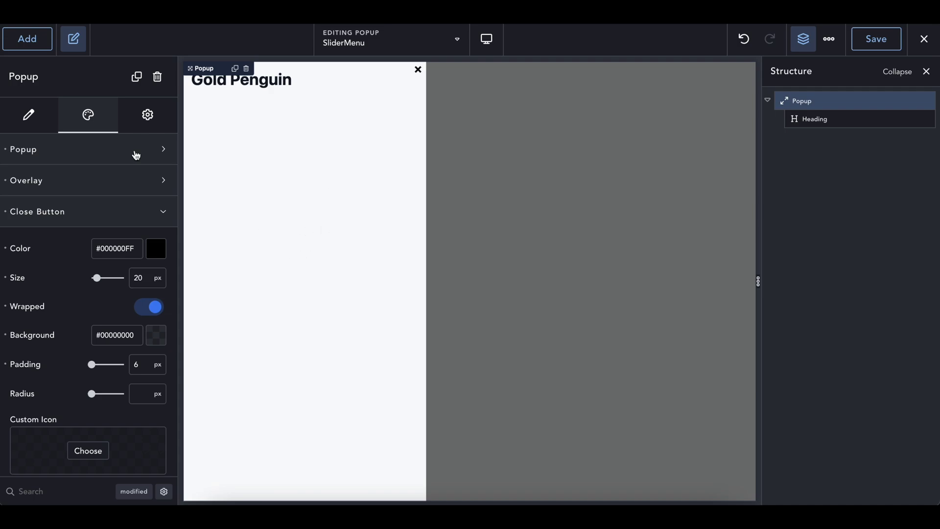
{"action": "left_click", "coordinate": [45, 39]}
{"action": "type", "text": "menu"}
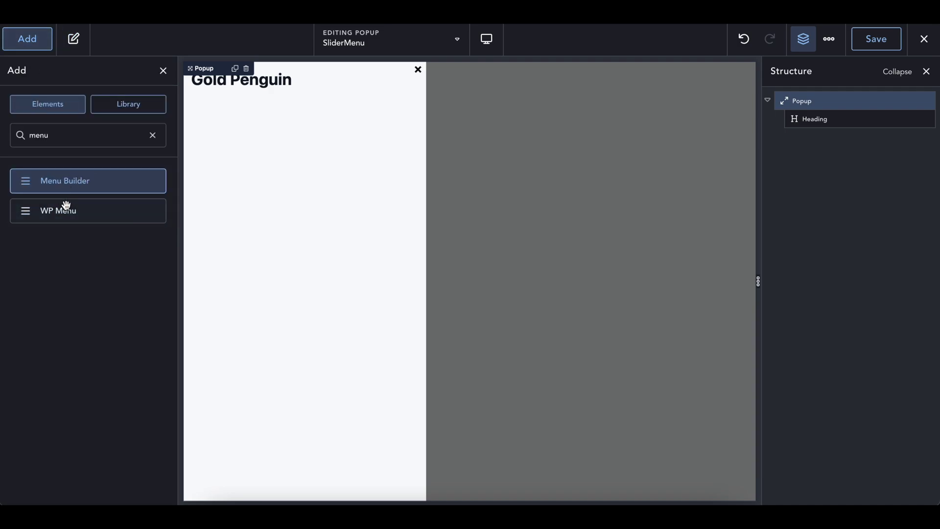
{"action": "left_click_drag", "start_coordinate": [66, 185], "coordinate": [321, 160]}
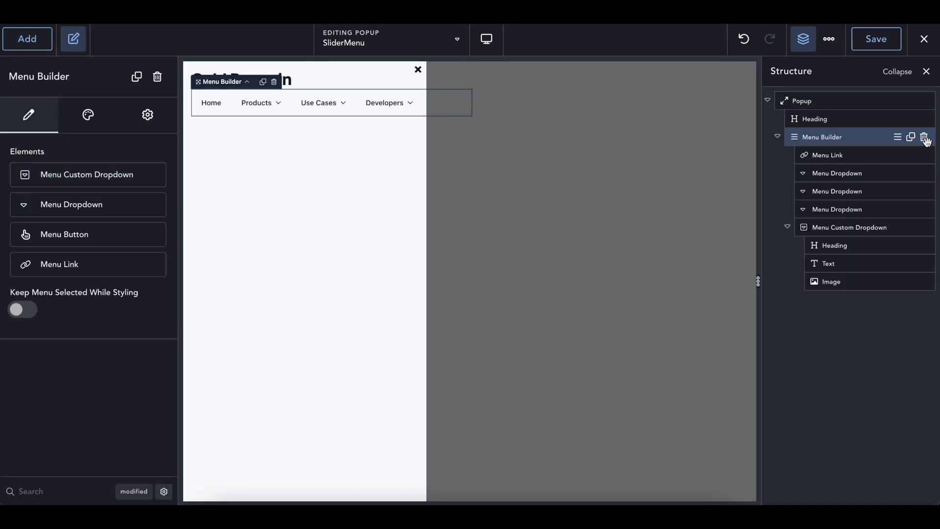
{"action": "left_click", "coordinate": [924, 138]}
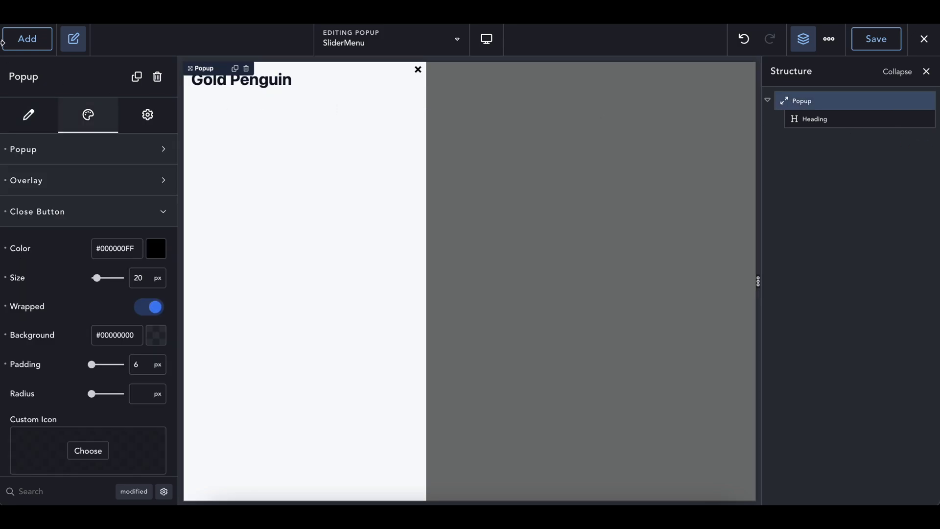
{"action": "left_click", "coordinate": [4, 40]}
{"action": "type", "text": "icon"}
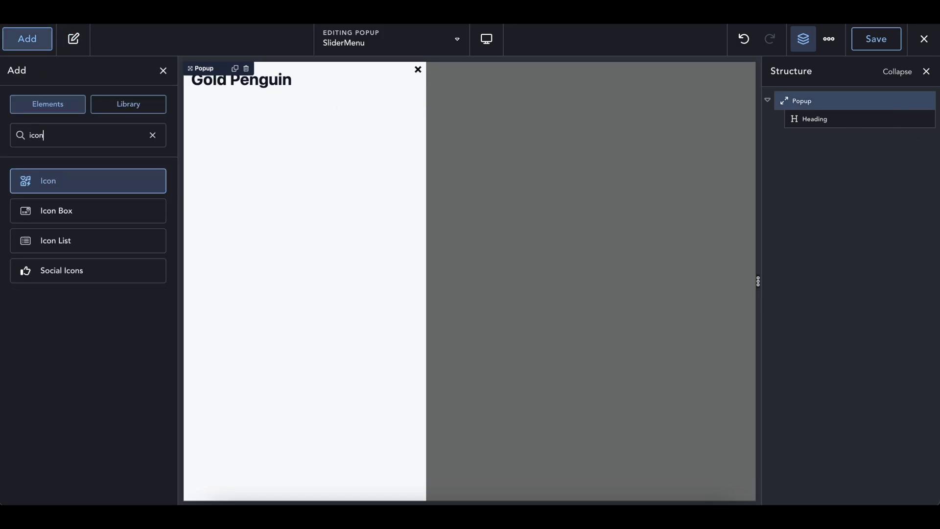
{"action": "left_click", "coordinate": [54, 239]}
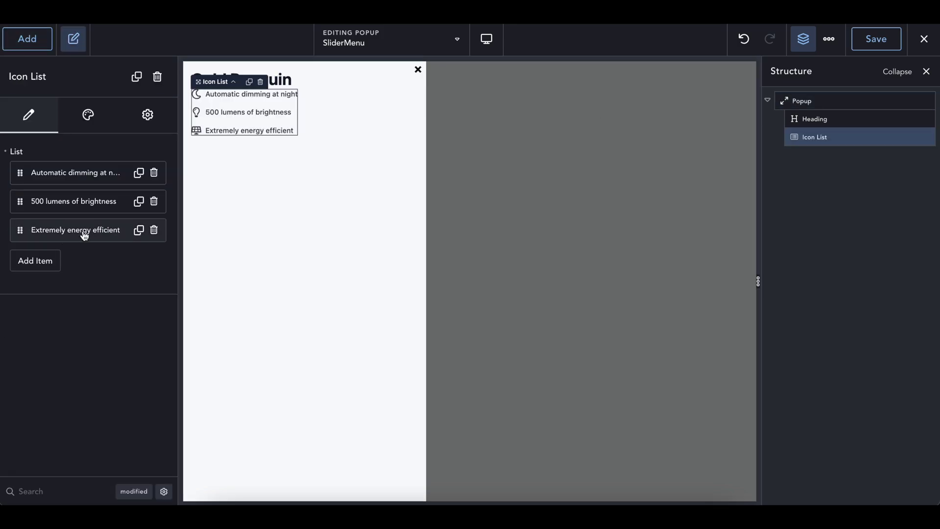
{"action": "left_click", "coordinate": [289, 170]}
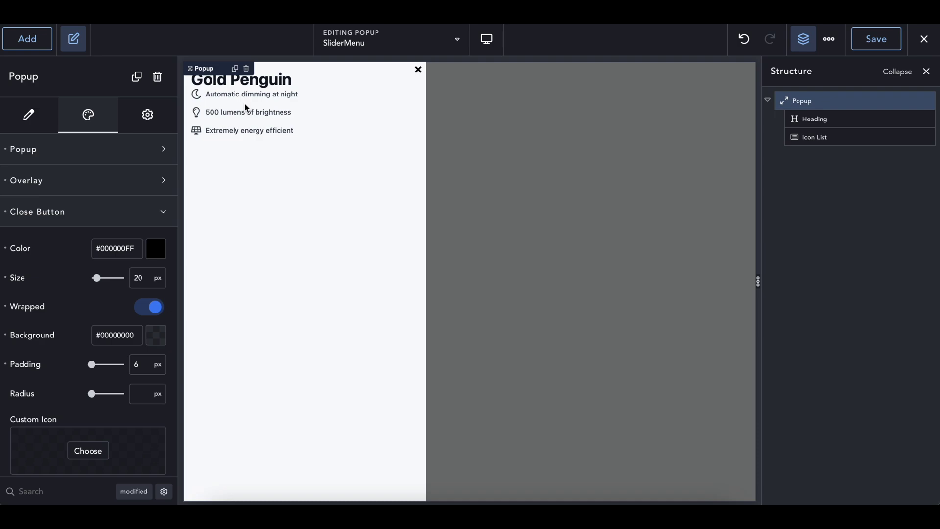
{"action": "left_click", "coordinate": [265, 122]}
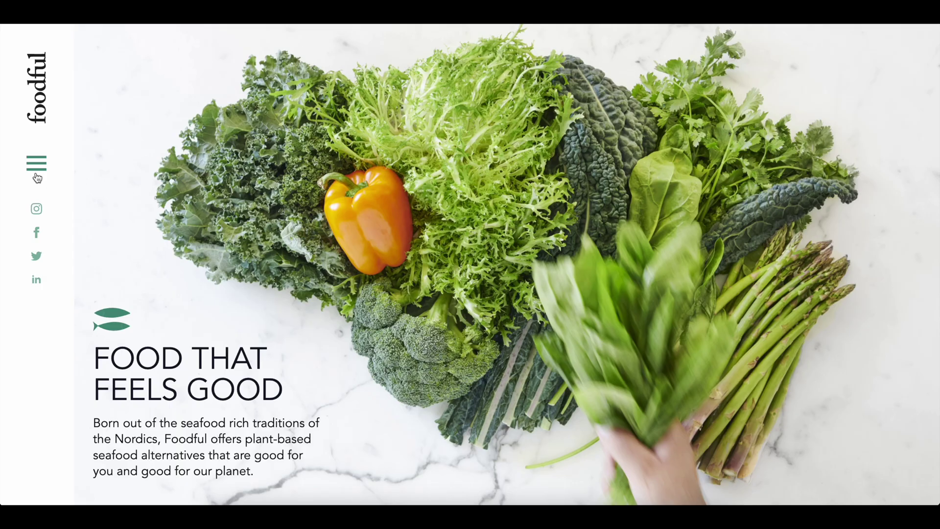
{"action": "left_click", "coordinate": [37, 176]}
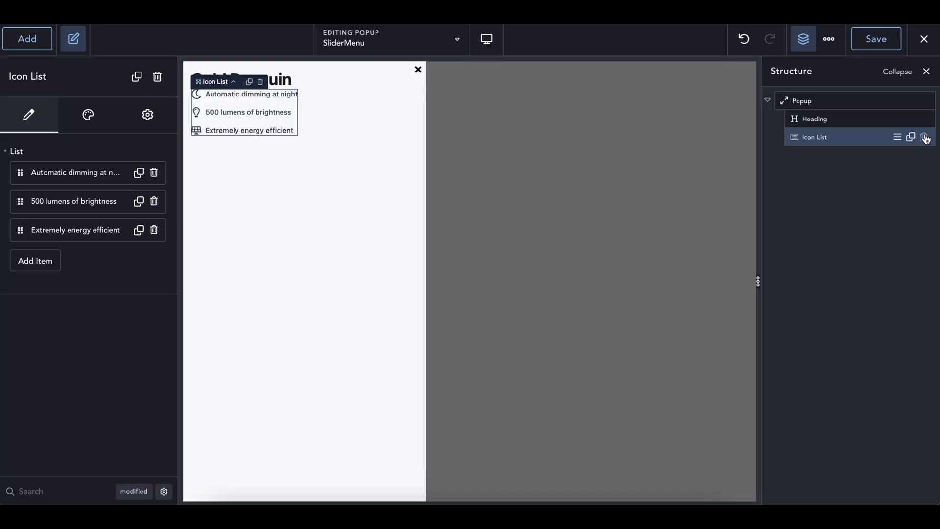
{"action": "left_click", "coordinate": [925, 137]}
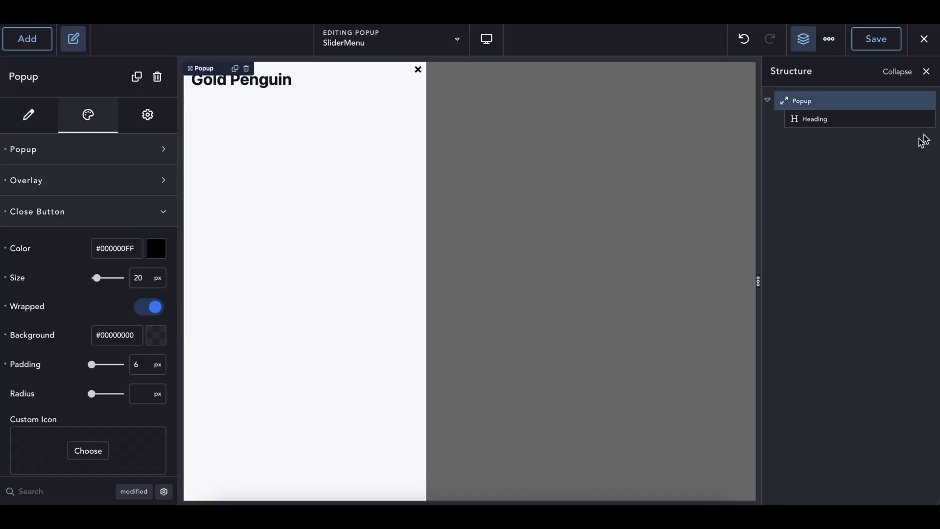
- Add a Fancy Divider below the Gold Penguin heading
{"action": "left_click", "coordinate": [297, 82]}
{"action": "left_click", "coordinate": [277, 117]}
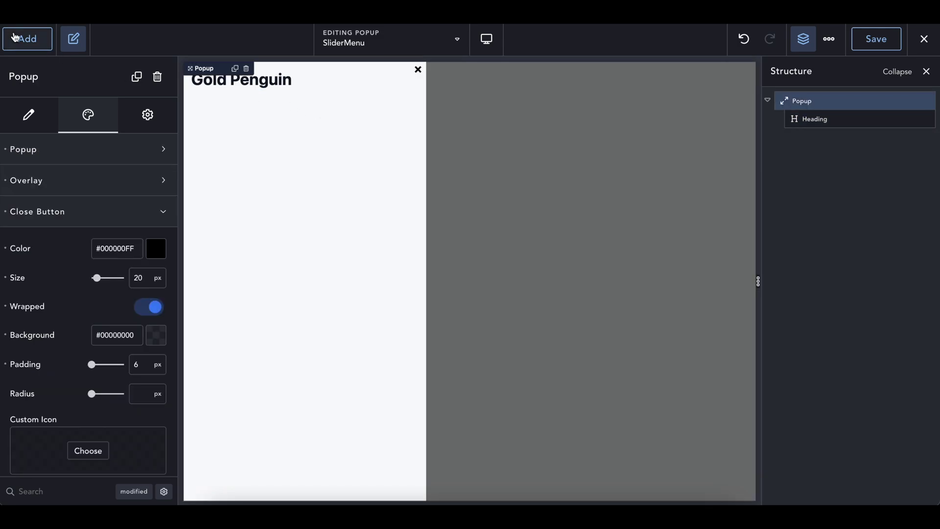
{"action": "left_click", "coordinate": [14, 37]}
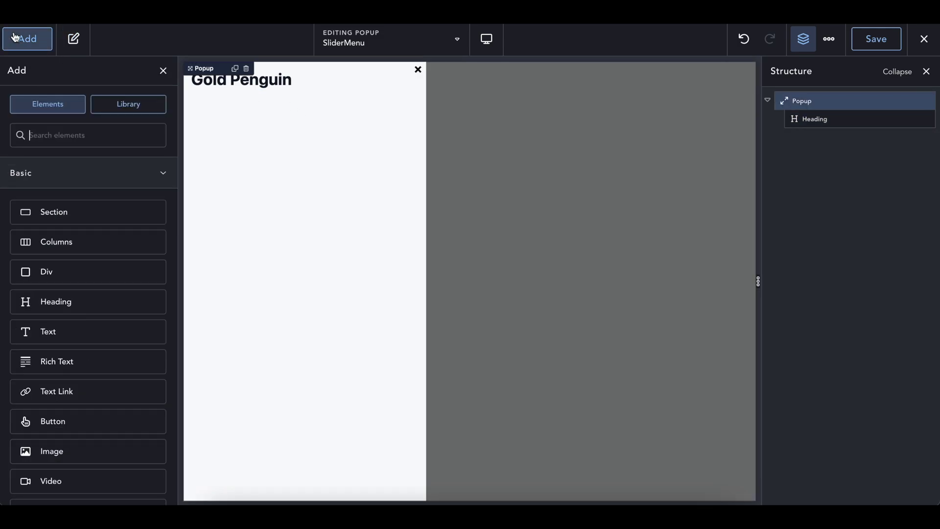
{"action": "left_click", "coordinate": [36, 132]}
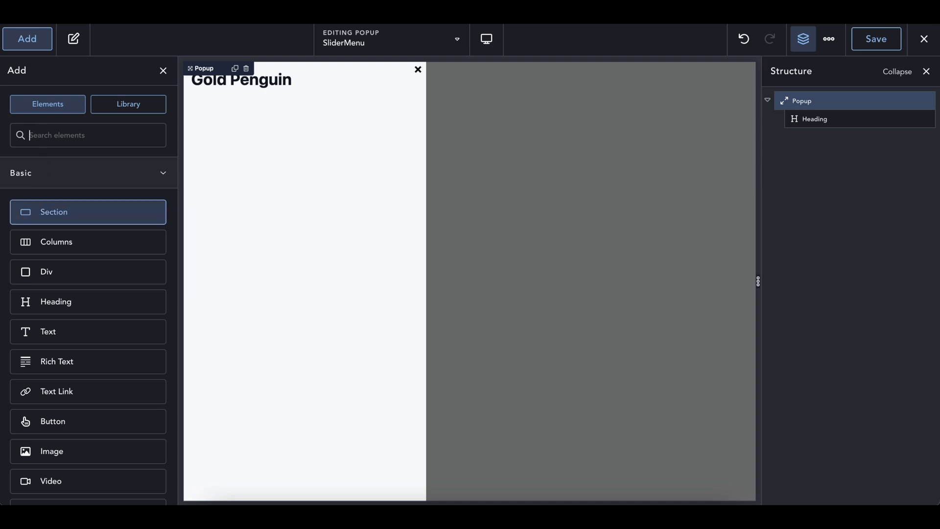
{"action": "type", "text": "fanc"}
{"action": "left_click", "coordinate": [65, 182]}
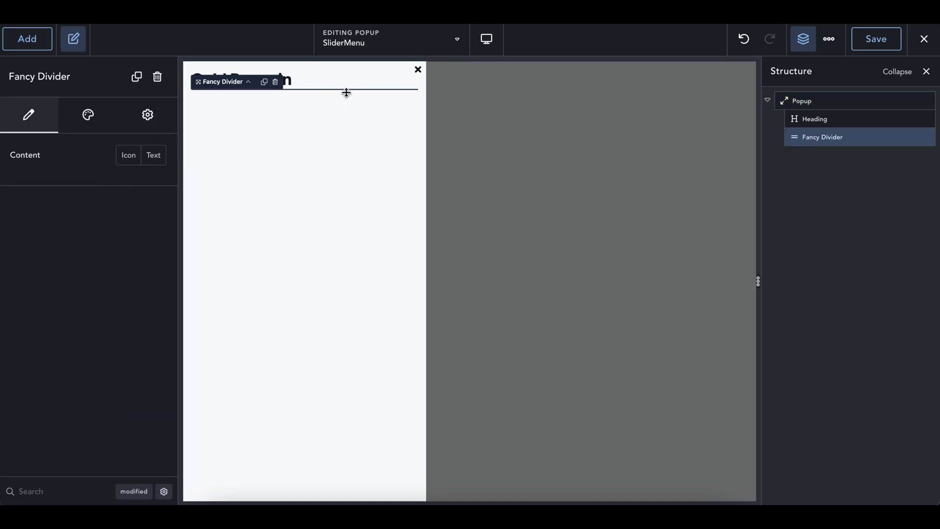
{"action": "left_click", "coordinate": [322, 107]}
{"action": "left_click", "coordinate": [293, 90]}
- Give the Gold Penguin heading a 1 rem bottom margin
{"action": "left_click", "coordinate": [287, 80]}
{"action": "left_click", "coordinate": [97, 151]}
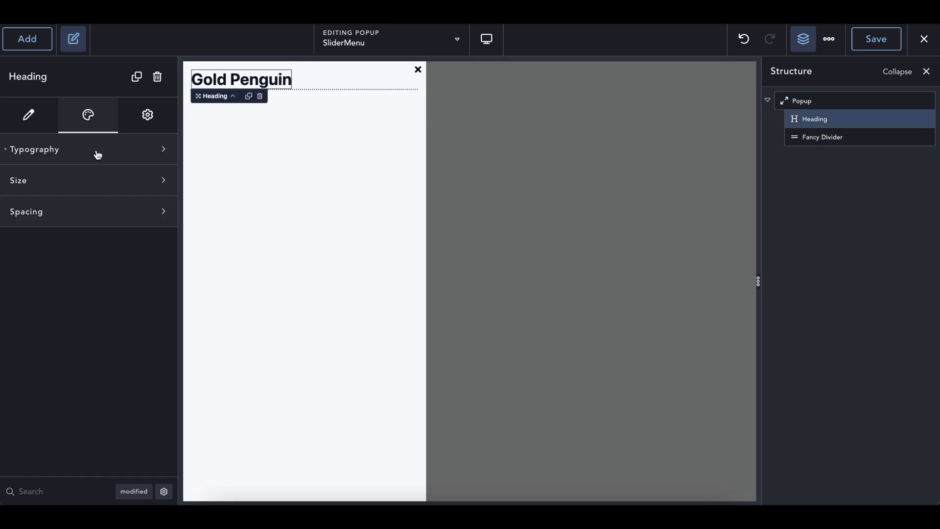
{"action": "left_click", "coordinate": [77, 215]}
{"action": "left_click", "coordinate": [151, 281]}
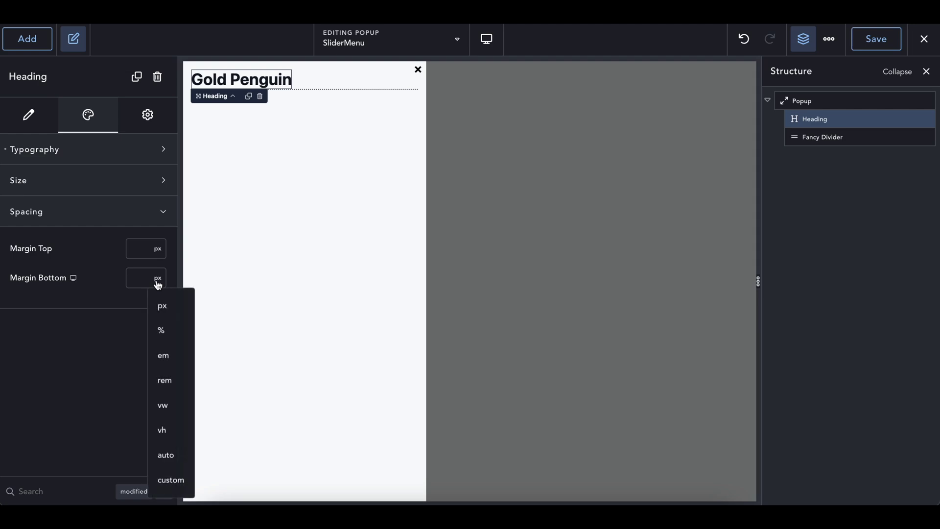
{"action": "left_click", "coordinate": [157, 378]}
{"action": "left_click", "coordinate": [135, 278]}
{"action": "type", "text": "1"}
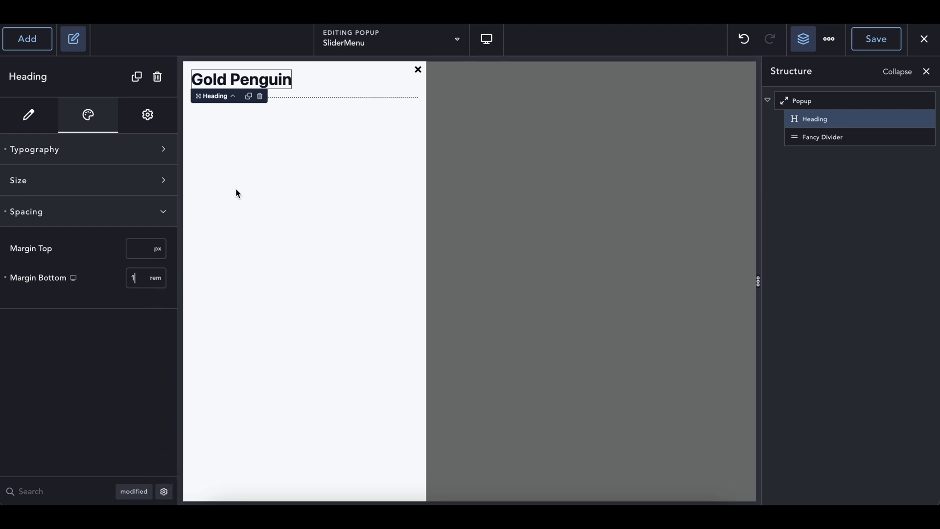
- Make the divider a solid line in light grey #ECECEC
{"action": "left_click", "coordinate": [346, 98]}
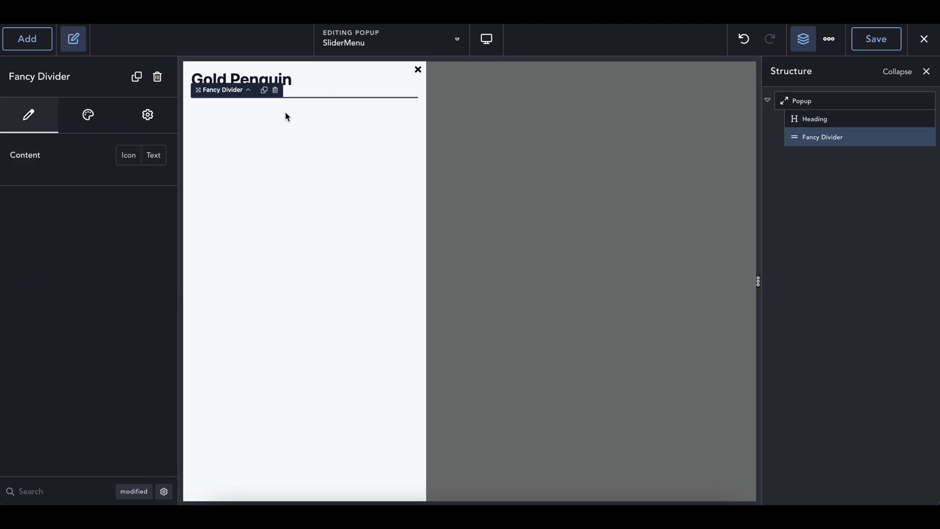
{"action": "left_click", "coordinate": [84, 119]}
{"action": "left_click", "coordinate": [70, 157]}
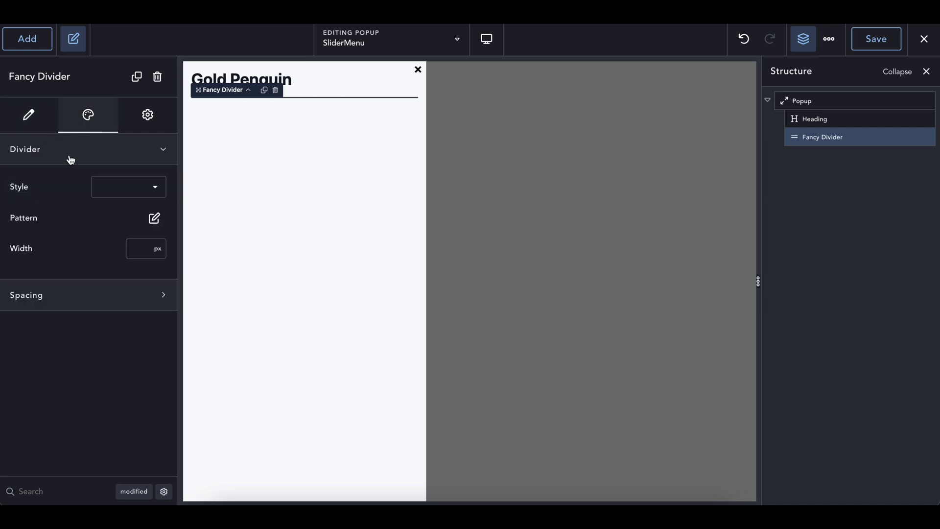
{"action": "left_click", "coordinate": [113, 190]}
{"action": "left_click", "coordinate": [118, 244]}
{"action": "left_click", "coordinate": [153, 218]}
{"action": "left_click", "coordinate": [148, 273]}
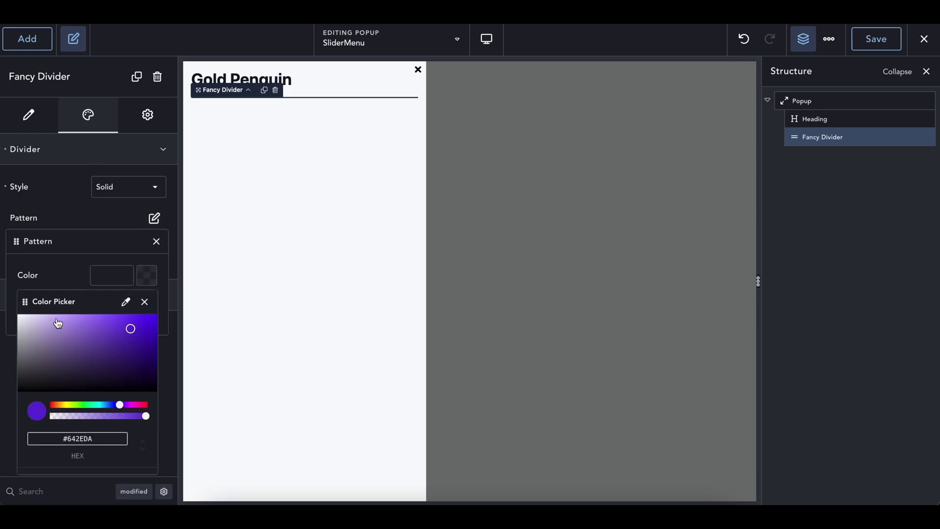
{"action": "left_click_drag", "start_coordinate": [42, 325], "coordinate": [20, 322]}
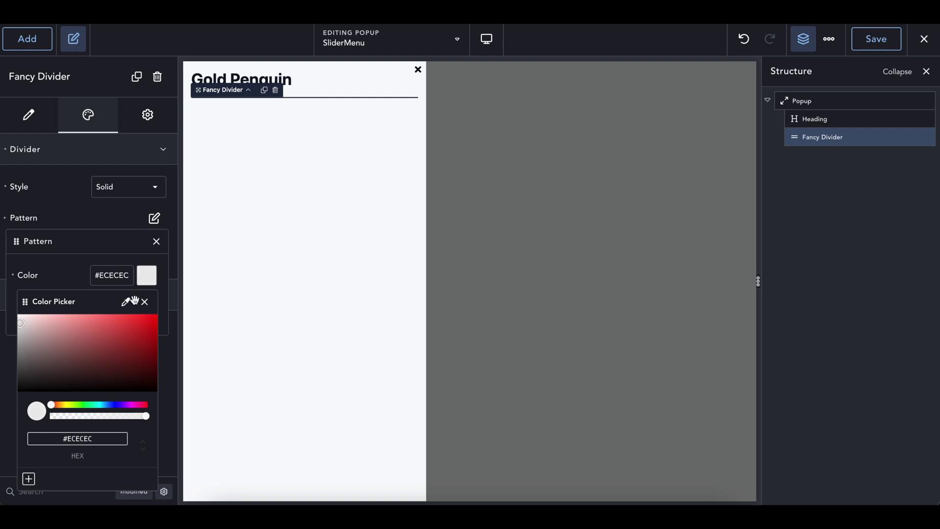
{"action": "left_click", "coordinate": [145, 302]}
{"action": "left_click", "coordinate": [235, 201]}
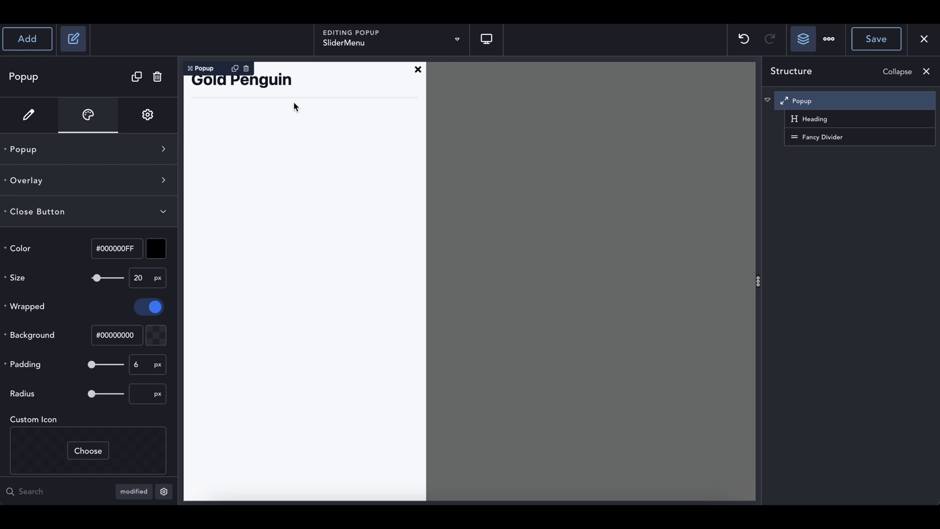
- Select the Gold Penguin heading and try Aguafina Script as its font family
{"action": "left_click", "coordinate": [274, 91]}
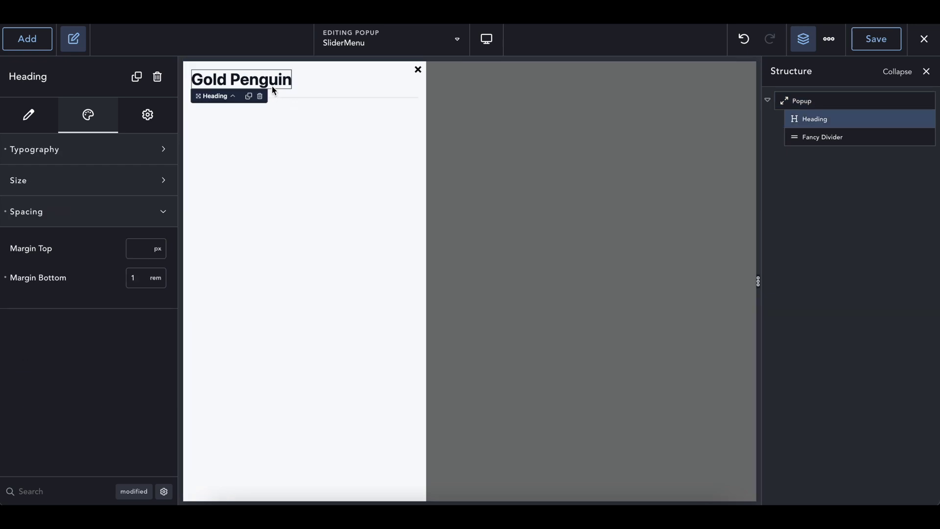
{"action": "left_click", "coordinate": [86, 149]}
{"action": "scroll", "coordinate": [111, 273], "scroll_direction": "down", "scroll_amount": 1}
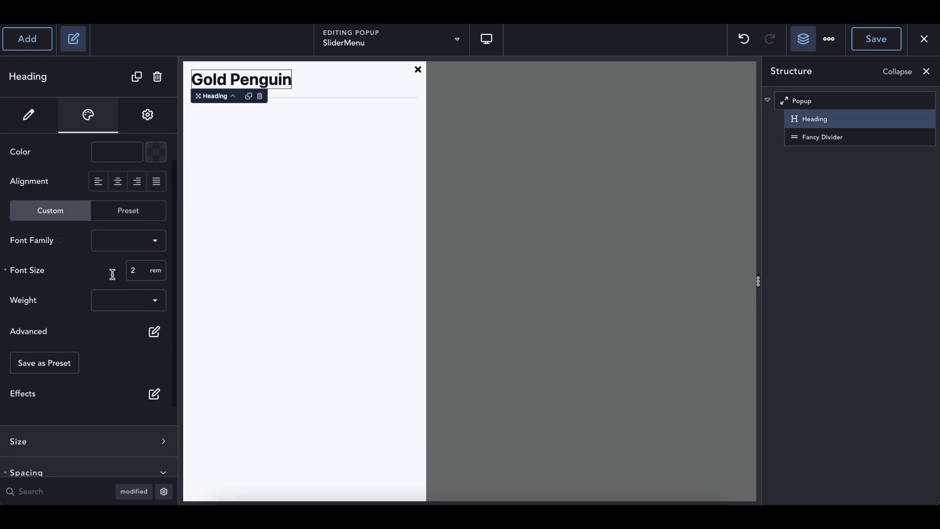
{"action": "scroll", "coordinate": [116, 273], "scroll_direction": "up", "scroll_amount": 1}
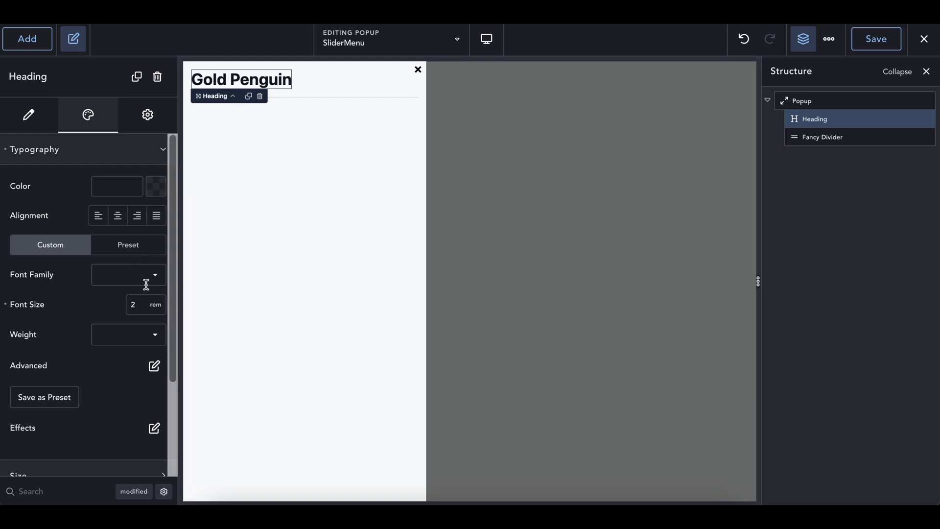
{"action": "left_click", "coordinate": [122, 280]}
{"action": "scroll", "coordinate": [127, 368], "scroll_direction": "down", "scroll_amount": 4}
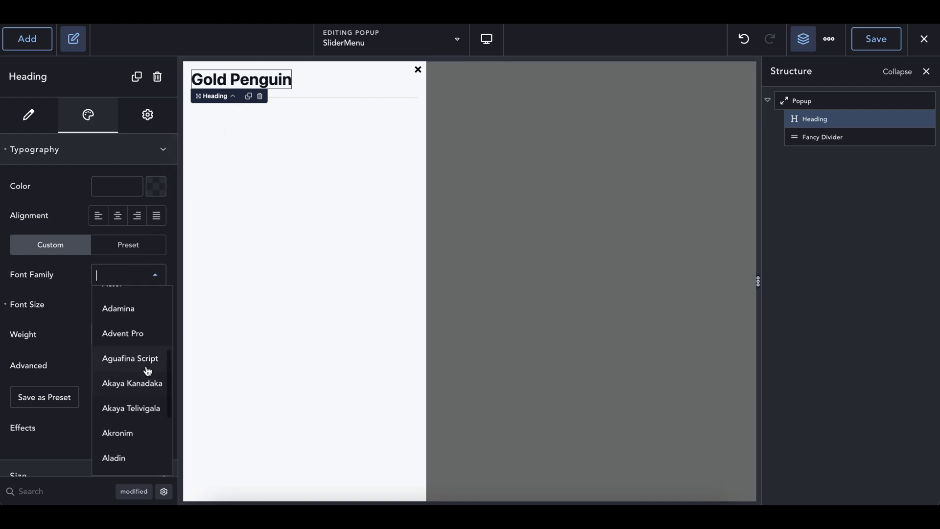
{"action": "left_click", "coordinate": [149, 368]}
- Try Akaya Telivigala, Amaranth and Atkinson Hyperlegible, then settle on Belleza for the heading
{"action": "left_click", "coordinate": [139, 281]}
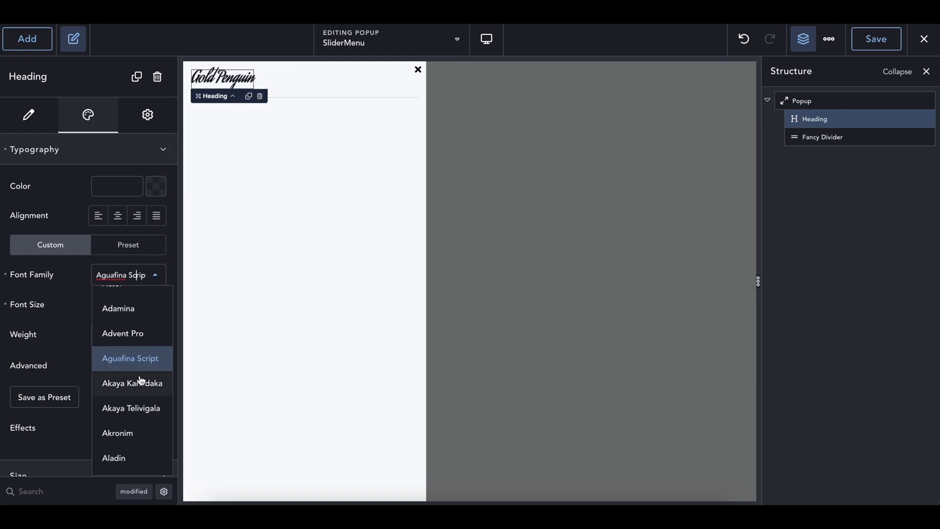
{"action": "scroll", "coordinate": [141, 380], "scroll_direction": "down", "scroll_amount": 1}
{"action": "left_click", "coordinate": [139, 369]}
{"action": "left_click", "coordinate": [139, 284]}
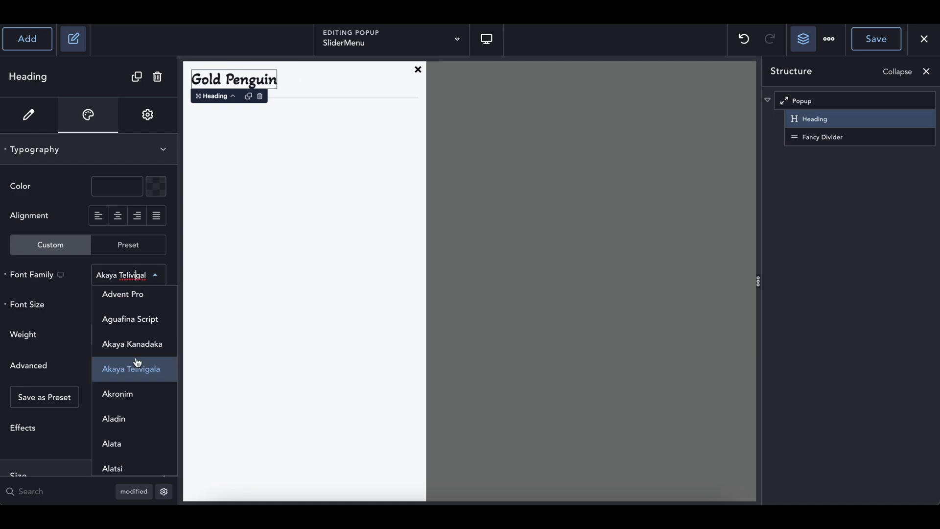
{"action": "scroll", "coordinate": [136, 361], "scroll_direction": "down", "scroll_amount": 5}
{"action": "left_click", "coordinate": [135, 365]}
{"action": "left_click", "coordinate": [135, 277]}
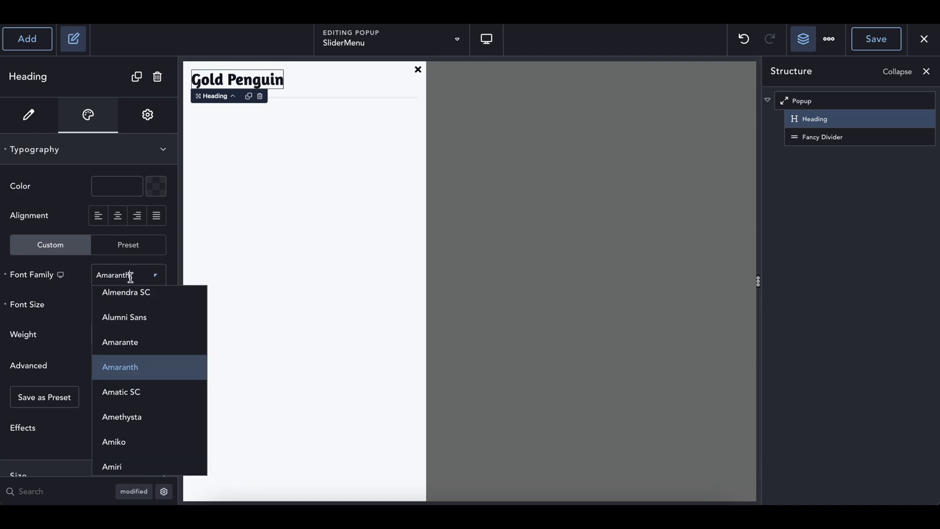
{"action": "scroll", "coordinate": [130, 367], "scroll_direction": "down", "scroll_amount": 5}
{"action": "left_click", "coordinate": [131, 370]}
{"action": "left_click", "coordinate": [128, 275]}
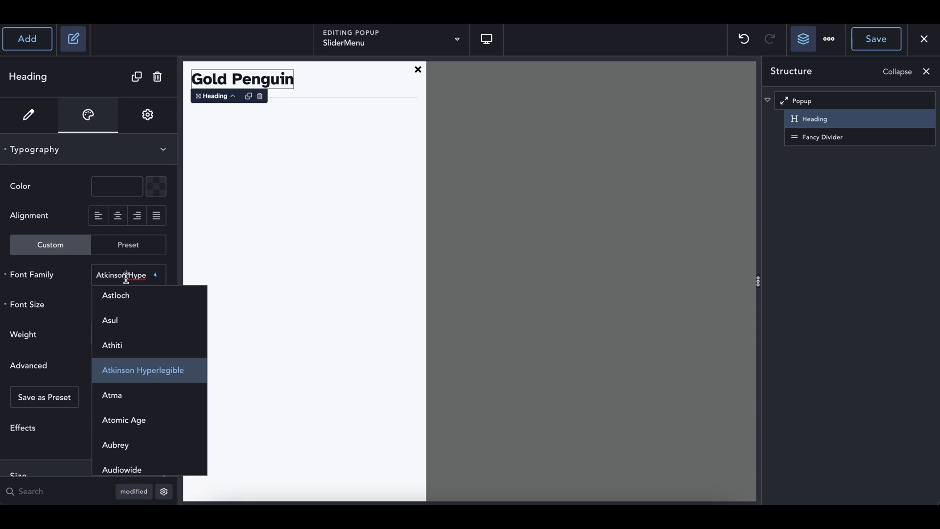
{"action": "scroll", "coordinate": [129, 353], "scroll_direction": "down", "scroll_amount": 6}
{"action": "left_click", "coordinate": [126, 373]}
- Select the Fancy Divider in the popup
{"action": "left_click", "coordinate": [273, 232]}
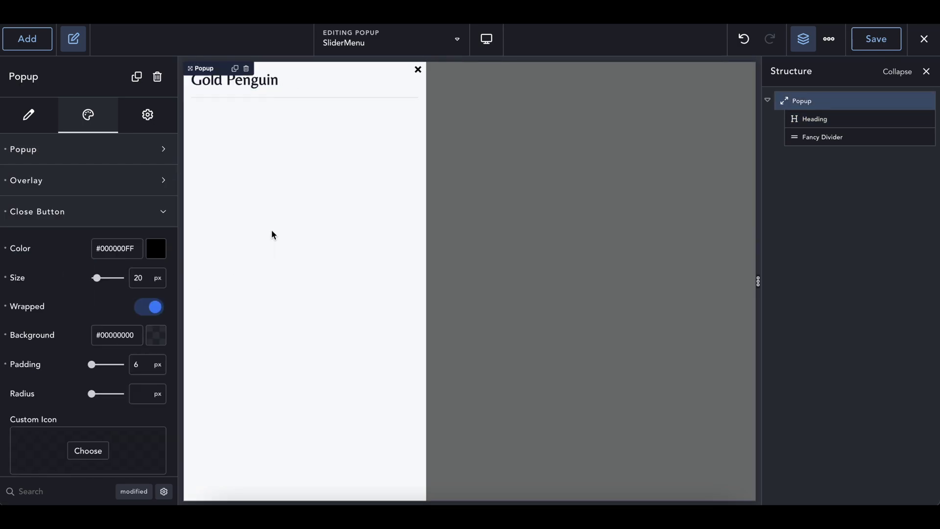
{"action": "left_click", "coordinate": [261, 85]}
{"action": "left_click", "coordinate": [277, 102]}
{"action": "left_click", "coordinate": [818, 137]}
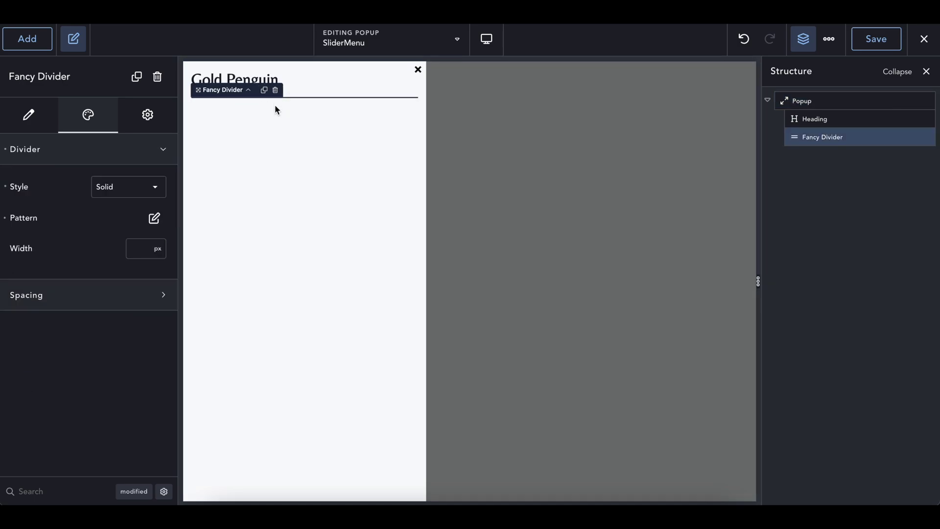
- Add a Text Link under the divider and change its text from 'Click Here' to 'Home'
{"action": "left_click", "coordinate": [29, 45]}
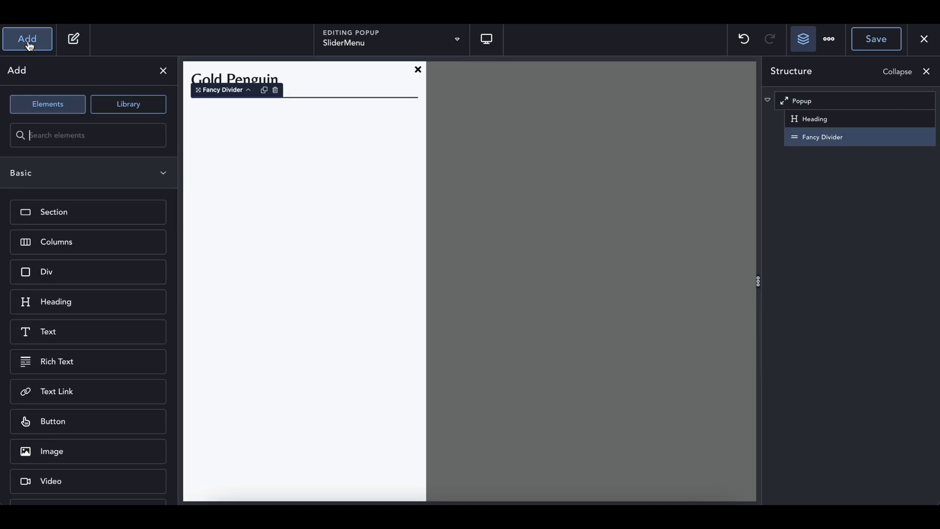
{"action": "type", "text": "tex"}
{"action": "left_click", "coordinate": [43, 202]}
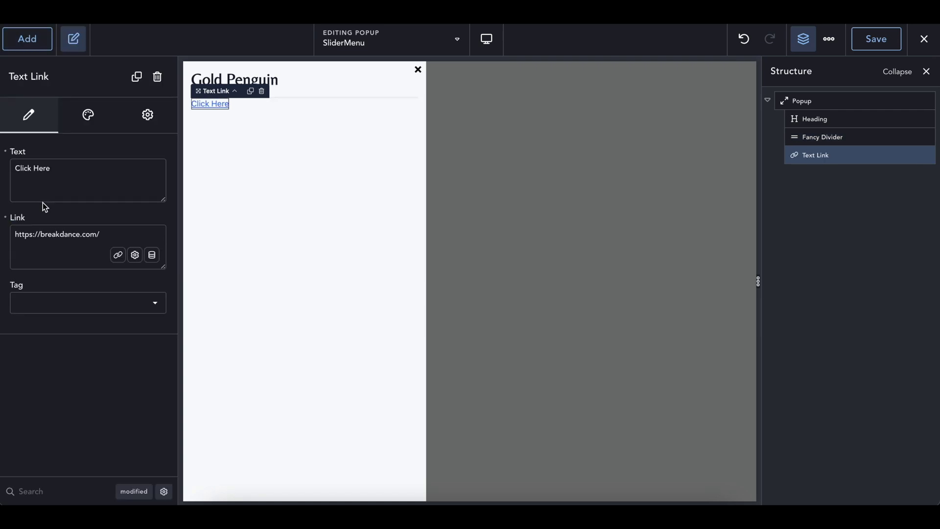
{"action": "left_click", "coordinate": [88, 170]}
{"action": "key", "text": "ctrl+a"}
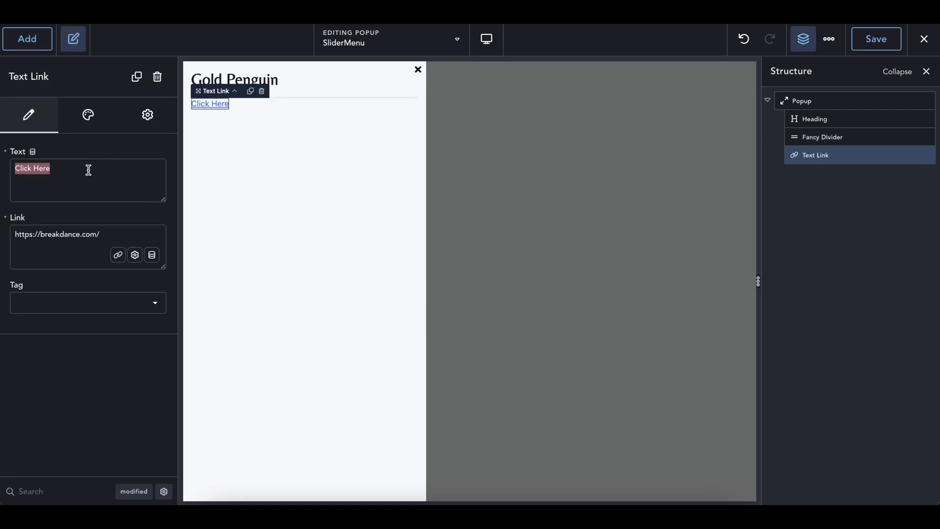
{"action": "type", "text": "Home"}
{"action": "key", "text": "ctrl+a"}
{"action": "left_click", "coordinate": [97, 234]}
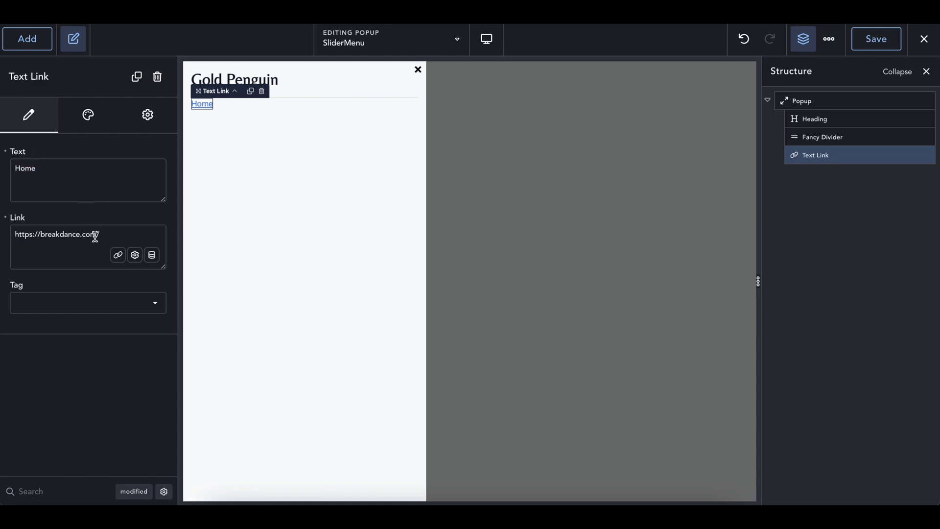
- Set the Home link's typography colour to purple #5F2361
{"action": "left_click", "coordinate": [82, 123]}
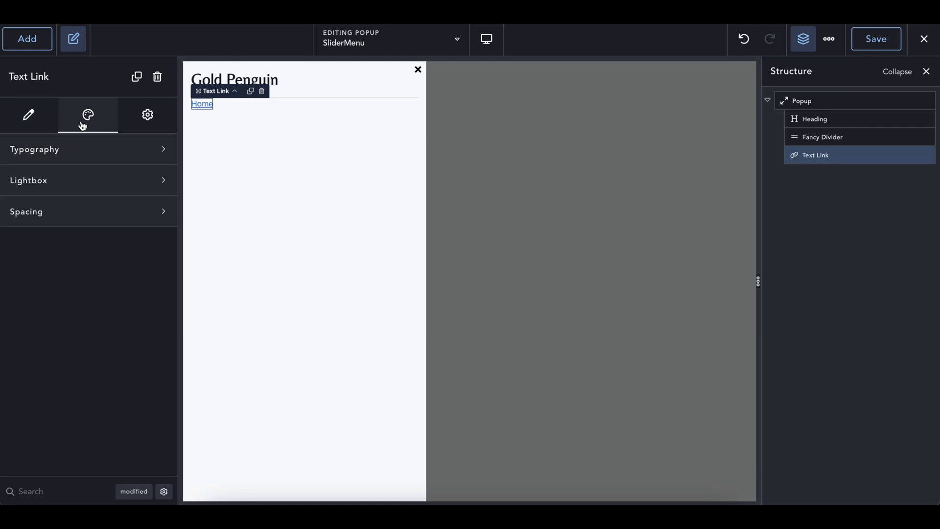
{"action": "left_click", "coordinate": [62, 151]}
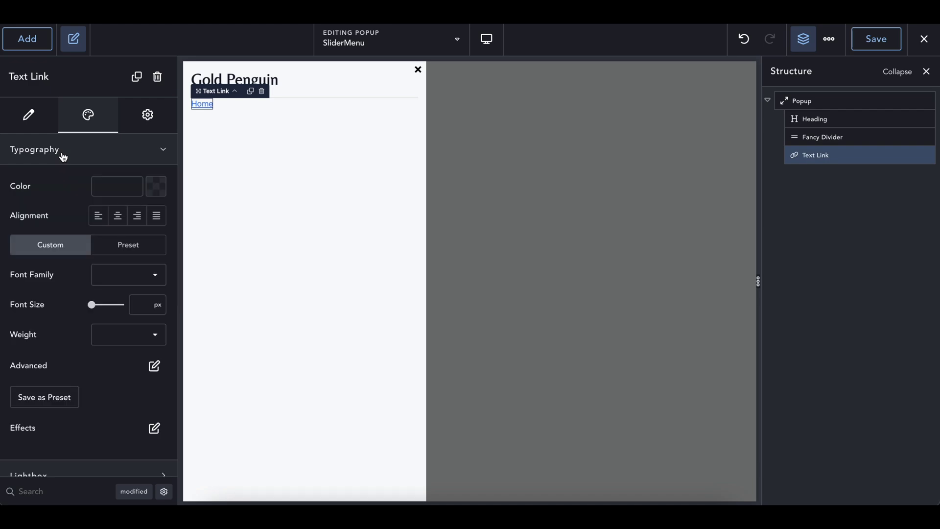
{"action": "left_click", "coordinate": [158, 189]}
{"action": "mouse_move", "coordinate": [43, 247]}
{"action": "left_mouse_down"}
{"action": "mouse_move", "coordinate": [27, 262]}
{"action": "mouse_move", "coordinate": [29, 286]}
{"action": "left_mouse_up"}
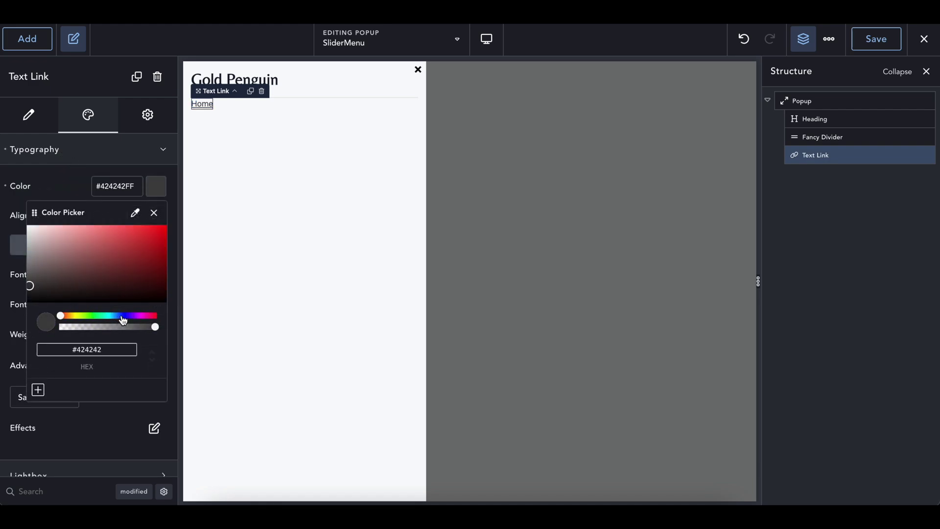
{"action": "left_click_drag", "start_coordinate": [123, 318], "coordinate": [154, 317]}
{"action": "left_click", "coordinate": [143, 317]}
{"action": "left_click_drag", "start_coordinate": [130, 261], "coordinate": [119, 277]}
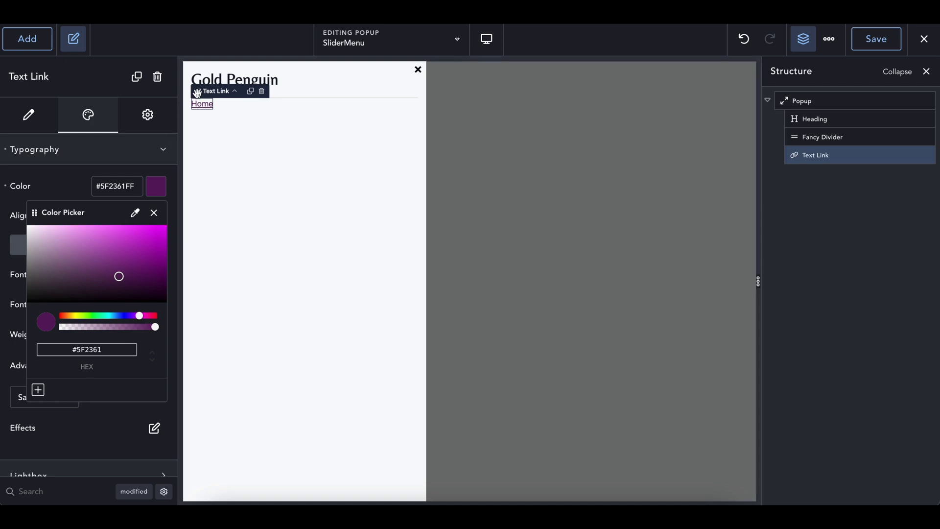
{"action": "left_click", "coordinate": [154, 212]}
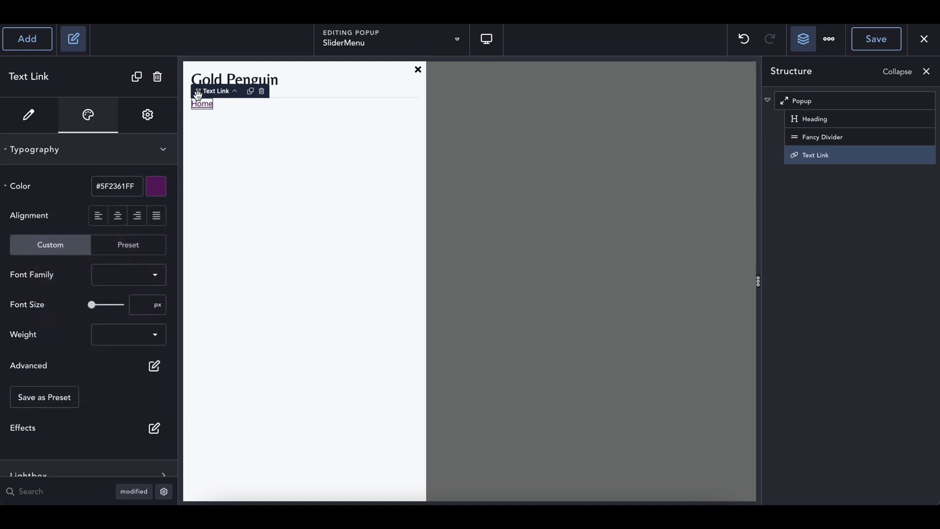
- Set the Home link's font size to 1.4 rem
{"action": "left_click", "coordinate": [141, 303]}
{"action": "left_click", "coordinate": [155, 307]}
{"action": "left_click", "coordinate": [164, 382]}
{"action": "key", "text": "BackSpace"}
{"action": "type", "text": "2"}
{"action": "key", "text": "BackSpace"}
{"action": "type", "text": "1.5"}
{"action": "type", "text": "1.4"}
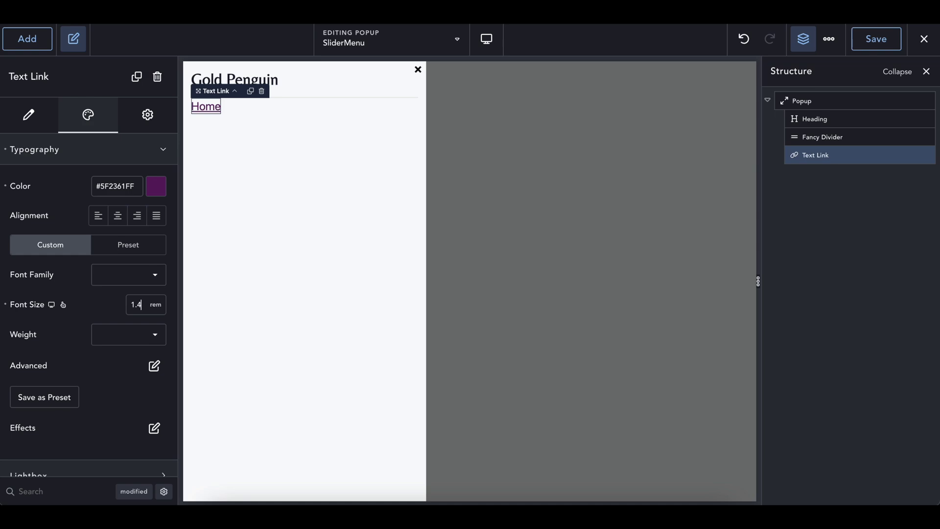
- Set the Home link's advanced typography decoration to none
{"action": "left_click", "coordinate": [150, 366]}
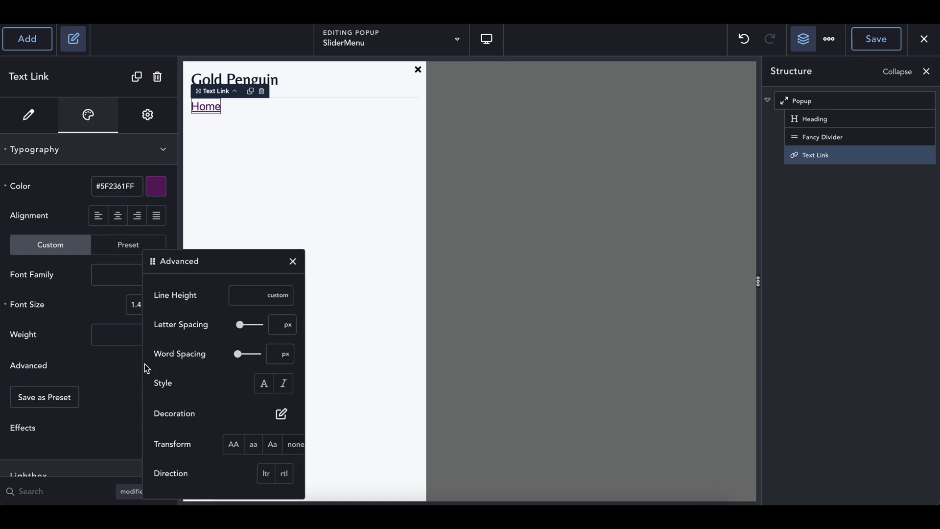
{"action": "left_click", "coordinate": [281, 413]}
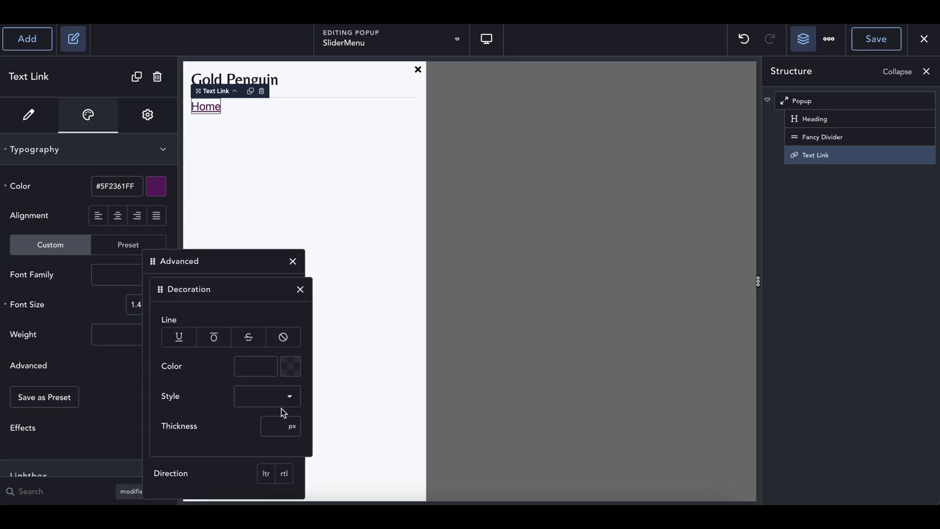
{"action": "left_click", "coordinate": [282, 337]}
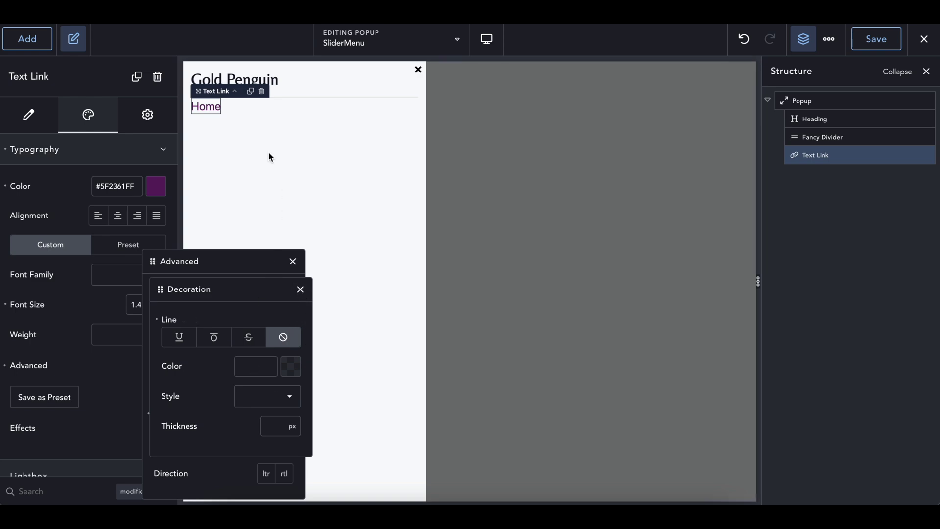
{"action": "left_click", "coordinate": [300, 289]}
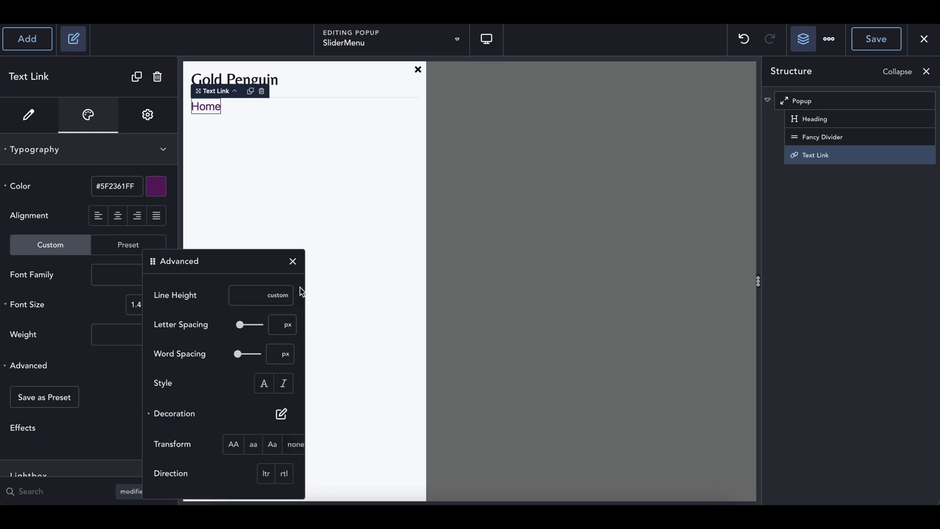
{"action": "left_click", "coordinate": [293, 262]}
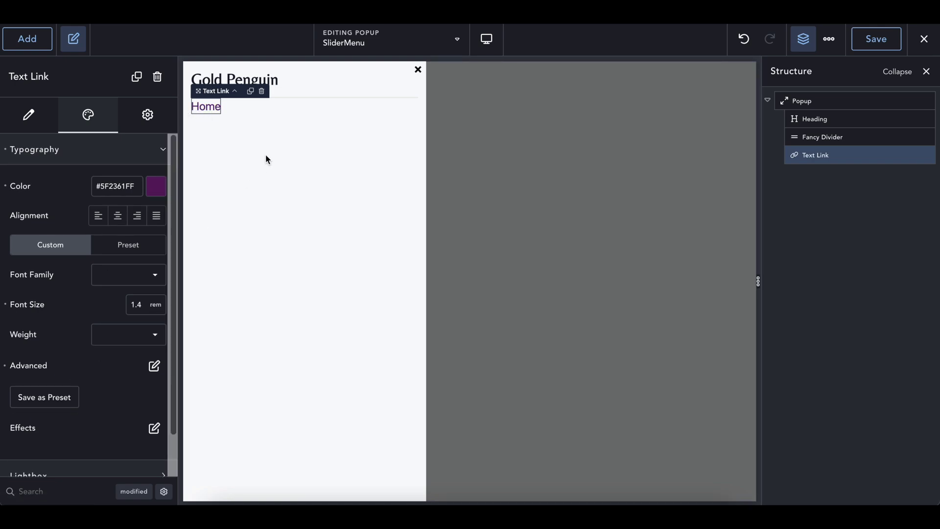
- Look through the Home link's typography, spacing, content and style settings
{"action": "scroll", "coordinate": [98, 382], "scroll_direction": "down", "scroll_amount": 1}
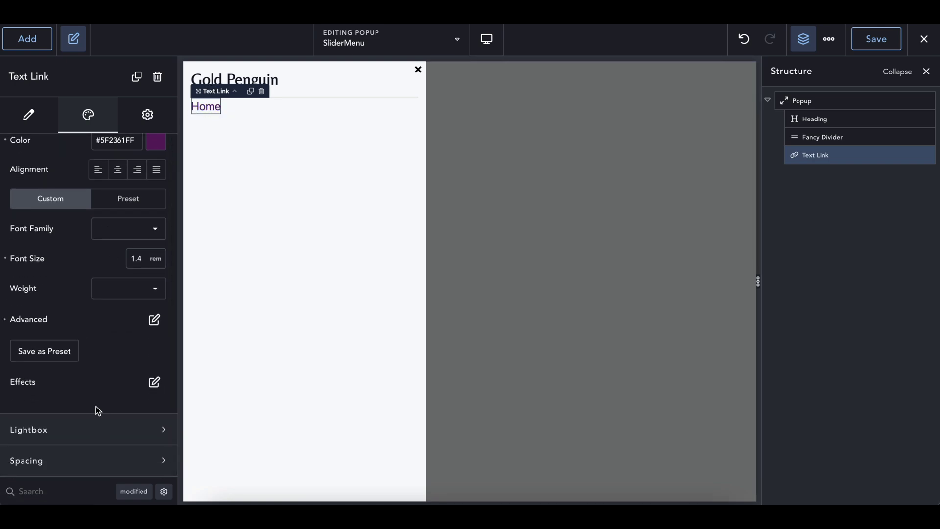
{"action": "scroll", "coordinate": [88, 294], "scroll_direction": "up", "scroll_amount": 1}
{"action": "left_click", "coordinate": [69, 152]}
{"action": "left_click", "coordinate": [38, 129]}
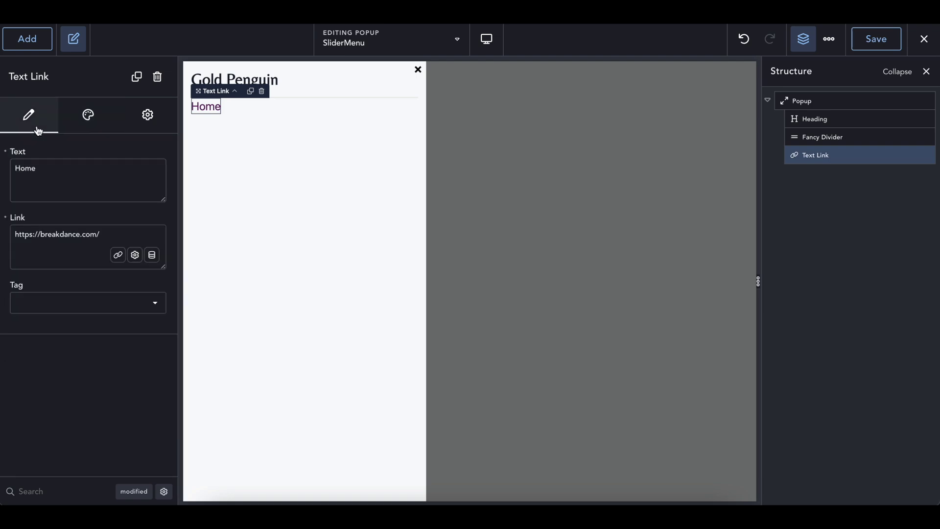
{"action": "left_click", "coordinate": [83, 127]}
{"action": "left_click", "coordinate": [54, 225]}
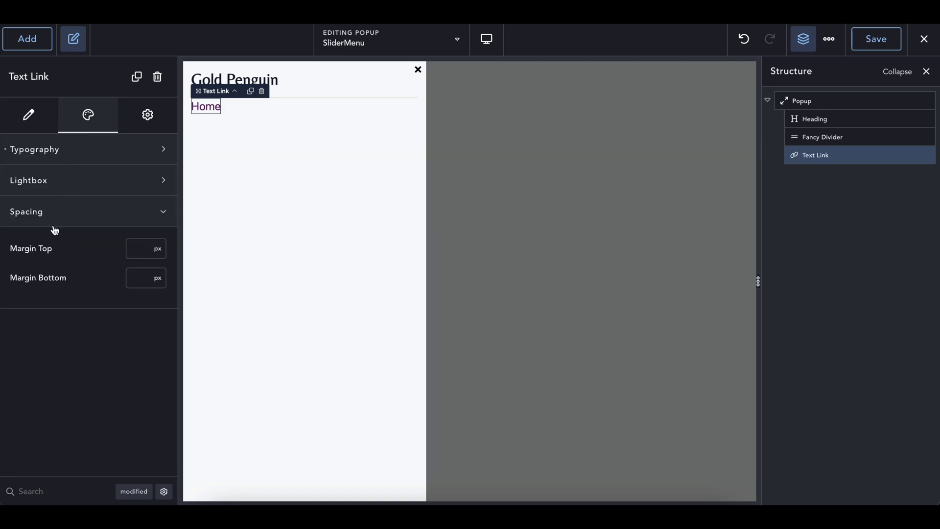
{"action": "left_click", "coordinate": [56, 215]}
{"action": "left_click", "coordinate": [57, 152]}
{"action": "scroll", "coordinate": [60, 333], "scroll_direction": "down", "scroll_amount": 1}
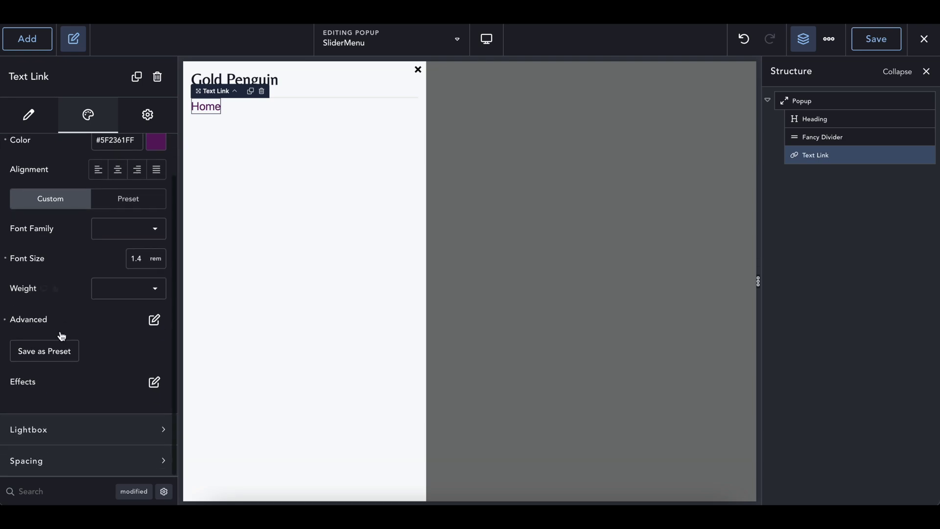
{"action": "left_click", "coordinate": [155, 321]}
{"action": "left_click", "coordinate": [293, 261]}
{"action": "scroll", "coordinate": [139, 298], "scroll_direction": "up", "scroll_amount": 1}
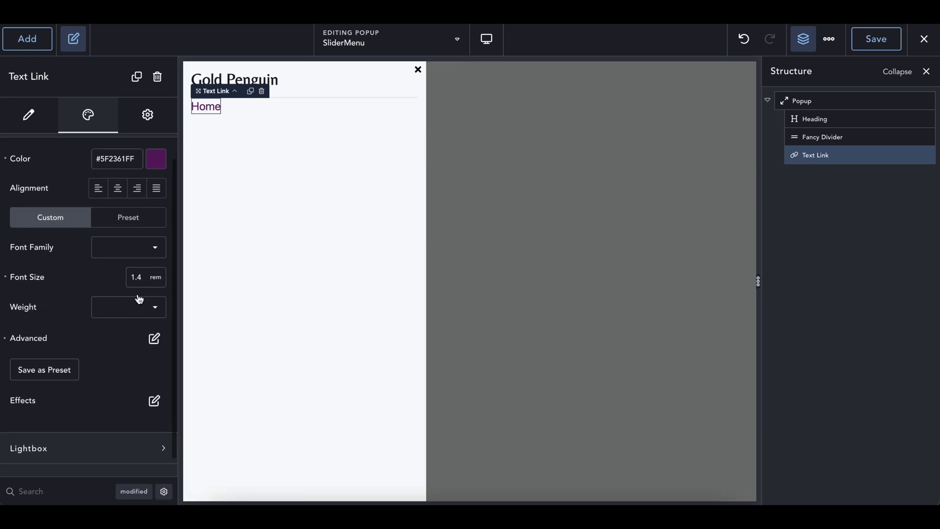
{"action": "scroll", "coordinate": [138, 294], "scroll_direction": "down", "scroll_amount": 1}
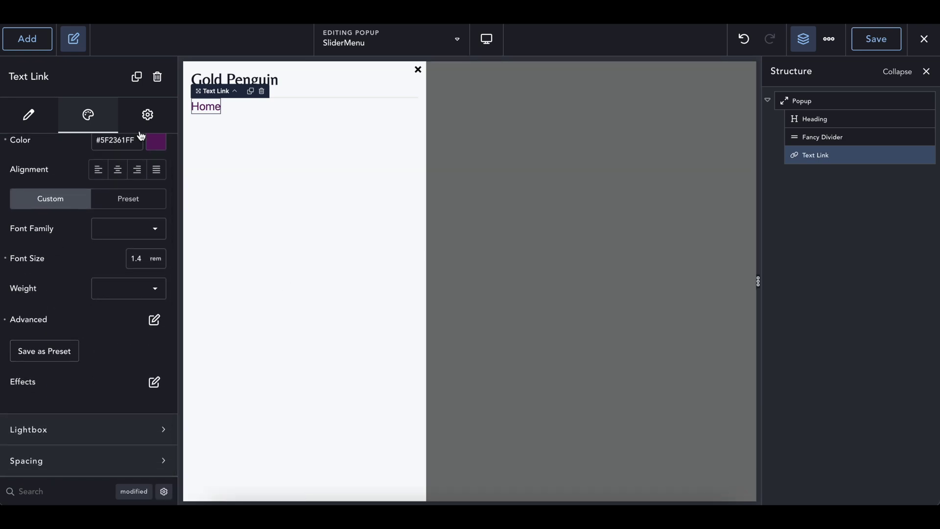
{"action": "left_click", "coordinate": [149, 105]}
{"action": "left_click", "coordinate": [29, 117]}
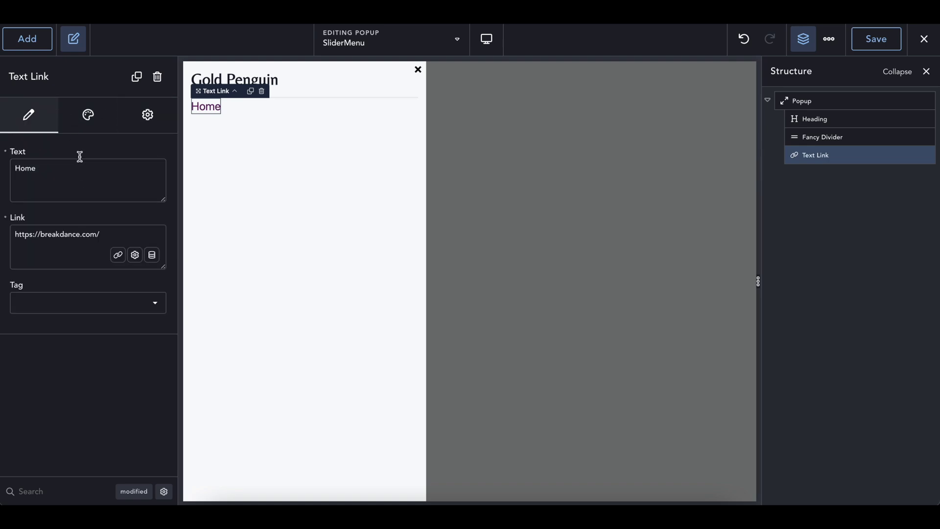
{"action": "left_click", "coordinate": [81, 124]}
- Set the Home link's Margin Top and Margin Bottom to 1 rem each
{"action": "scroll", "coordinate": [100, 323], "scroll_direction": "down", "scroll_amount": 1}
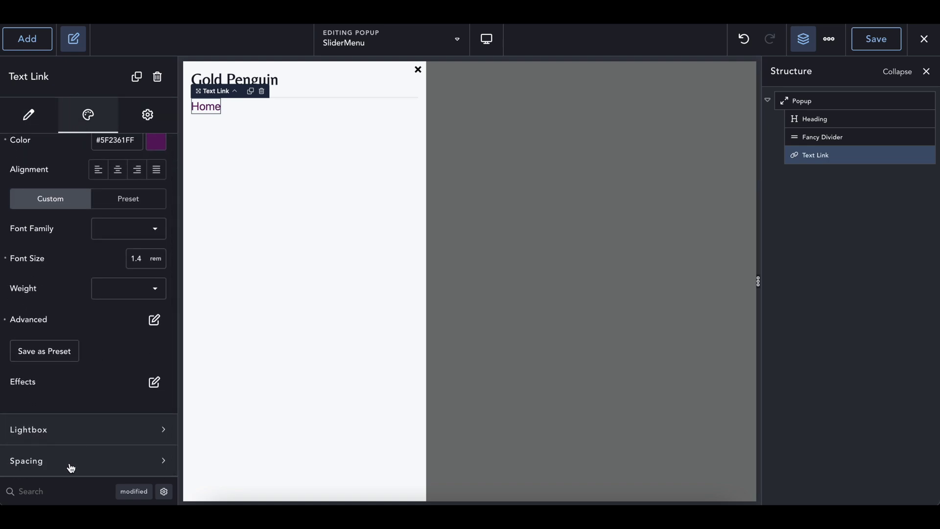
{"action": "left_click", "coordinate": [90, 451]}
{"action": "scroll", "coordinate": [93, 462], "scroll_direction": "down", "scroll_amount": 2}
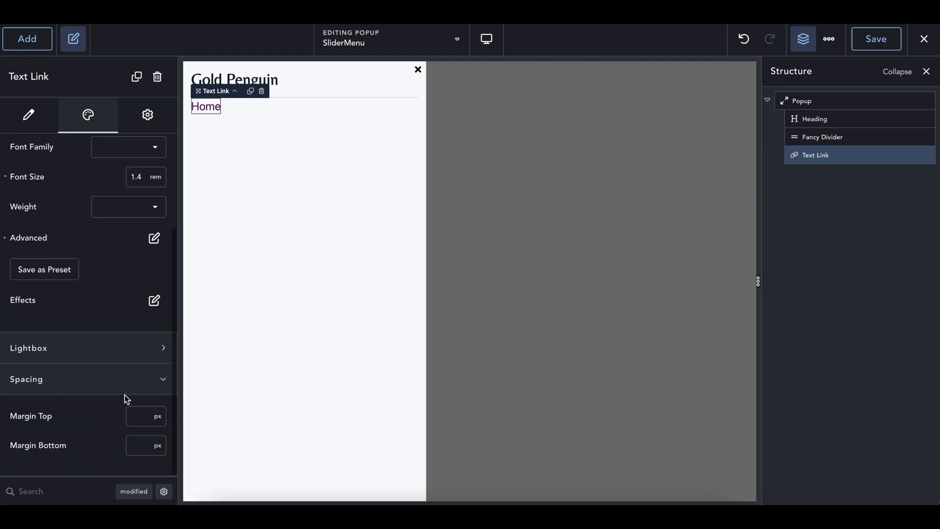
{"action": "left_click", "coordinate": [156, 417]}
{"action": "left_click", "coordinate": [165, 381]}
{"action": "left_click", "coordinate": [155, 446]}
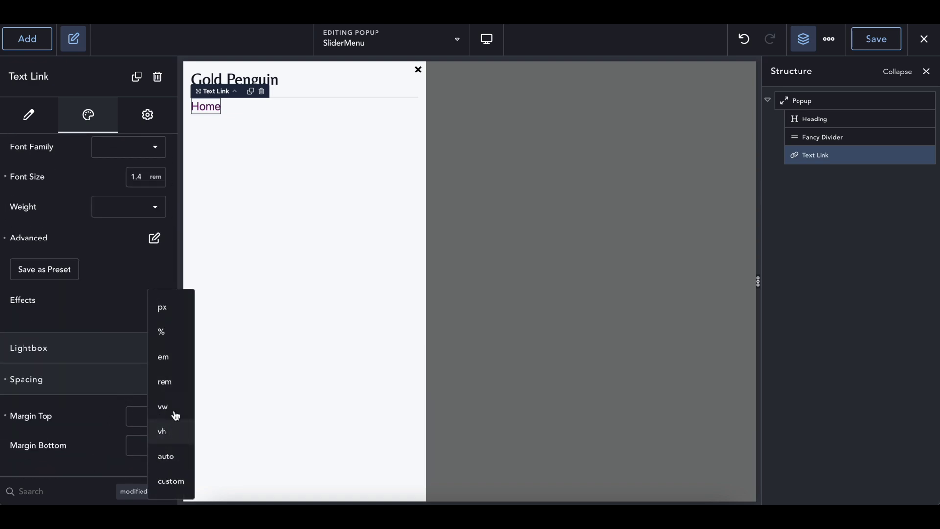
{"action": "left_click", "coordinate": [165, 381]}
{"action": "left_click", "coordinate": [141, 416]}
{"action": "type", "text": "1"}
{"action": "left_click", "coordinate": [138, 439]}
{"action": "type", "text": "1"}
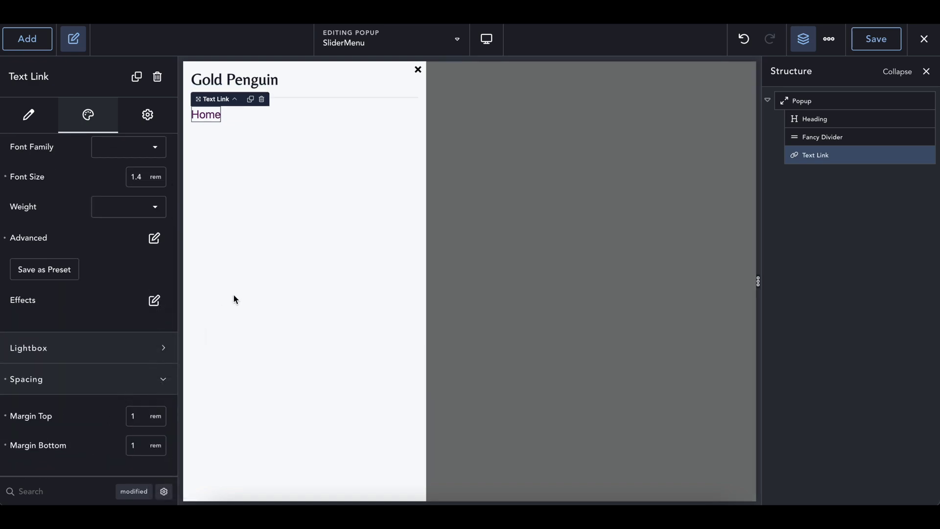
{"action": "left_click", "coordinate": [233, 296]}
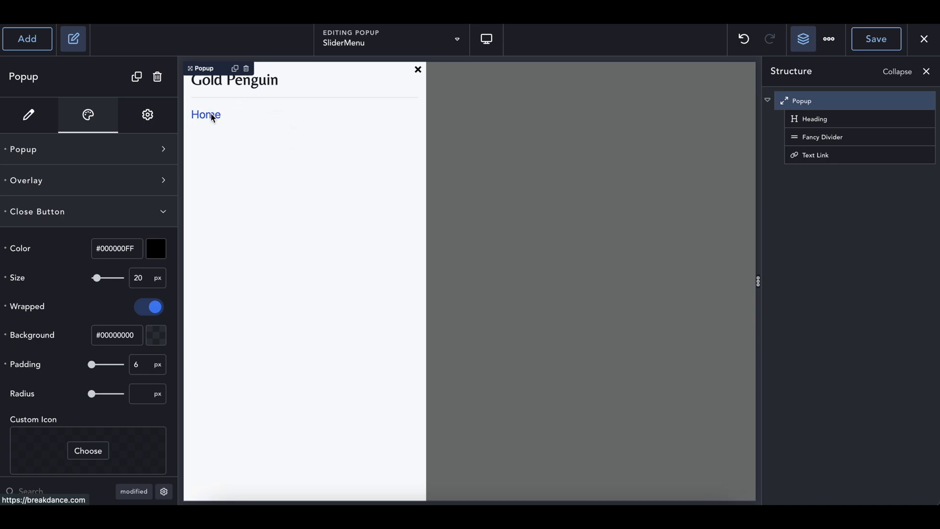
- Duplicate the divider and Home link into three links separated by dividers, deleting the extra bottom divider
{"action": "left_click", "coordinate": [211, 116]}
{"action": "left_click", "coordinate": [823, 138]}
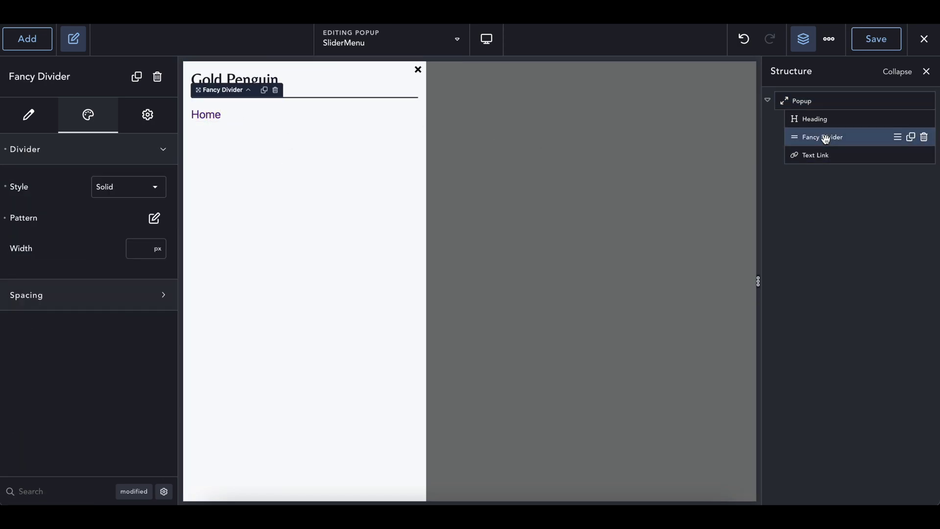
{"action": "left_click", "coordinate": [911, 137]}
{"action": "left_click_drag", "start_coordinate": [836, 173], "coordinate": [843, 250]}
{"action": "left_click", "coordinate": [844, 155]}
{"action": "left_click", "coordinate": [911, 155]}
{"action": "left_click", "coordinate": [916, 173]}
{"action": "left_click", "coordinate": [911, 173]}
{"action": "left_click", "coordinate": [911, 191]}
{"action": "left_click", "coordinate": [847, 209]}
{"action": "left_click", "coordinate": [910, 209]}
{"action": "left_click", "coordinate": [362, 260]}
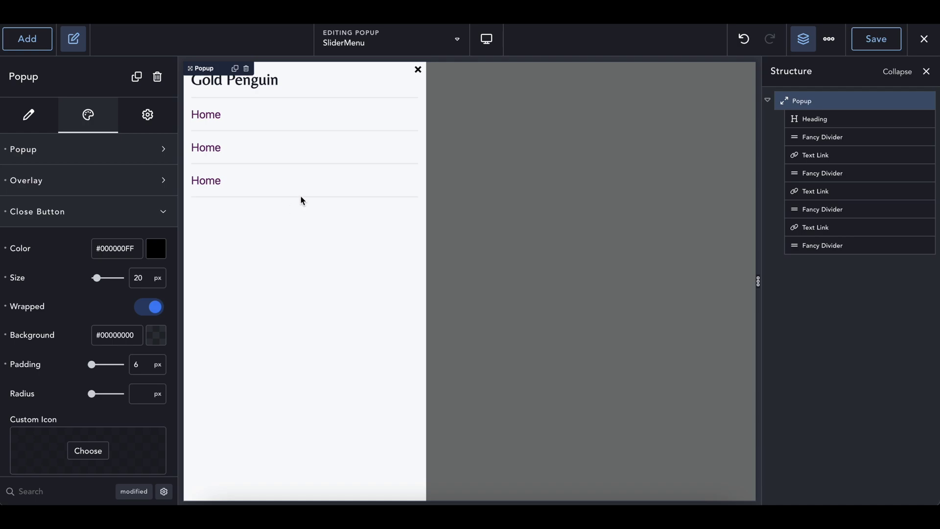
{"action": "left_click", "coordinate": [924, 246]}
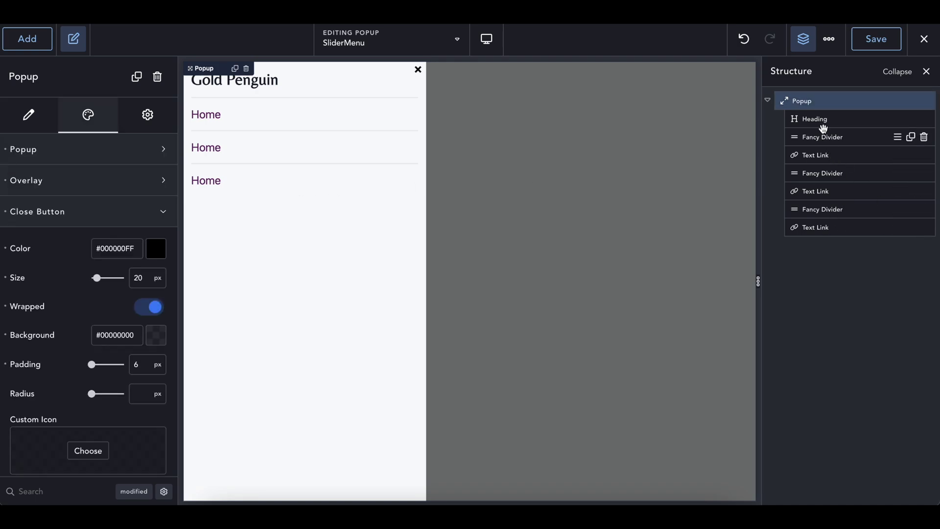
- Rename the second and third links to 'Services' and 'Contact'
{"action": "left_click", "coordinate": [816, 175]}
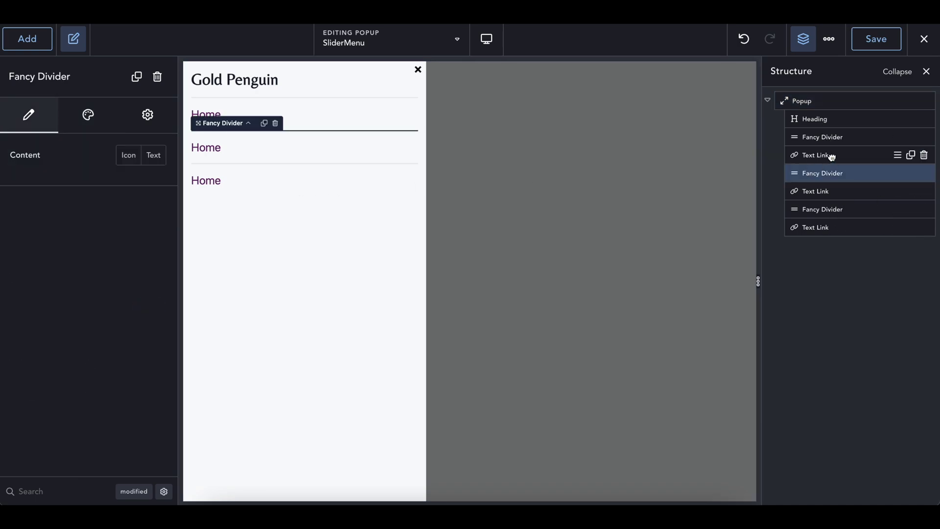
{"action": "left_click", "coordinate": [832, 156]}
{"action": "left_click", "coordinate": [212, 149]}
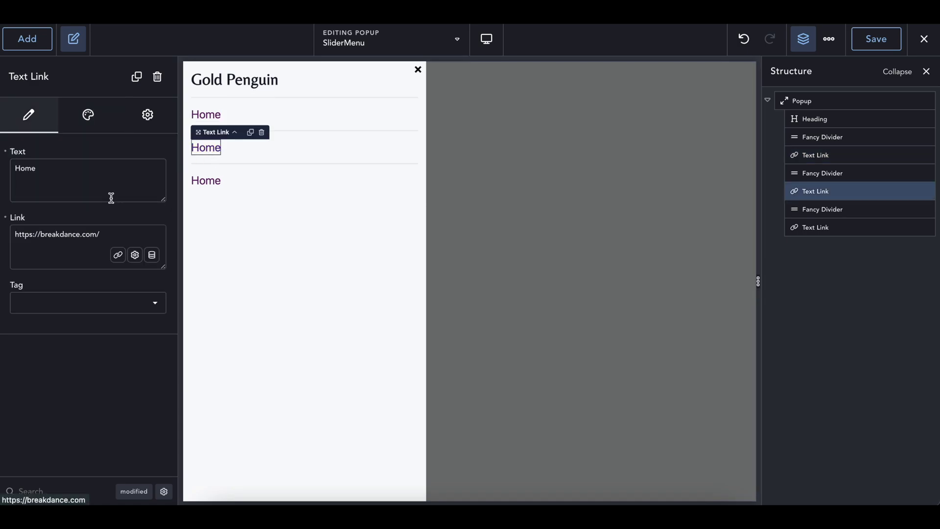
{"action": "triple_click", "coordinate": [113, 190]}
{"action": "type", "text": "Services"}
{"action": "left_click", "coordinate": [206, 180]}
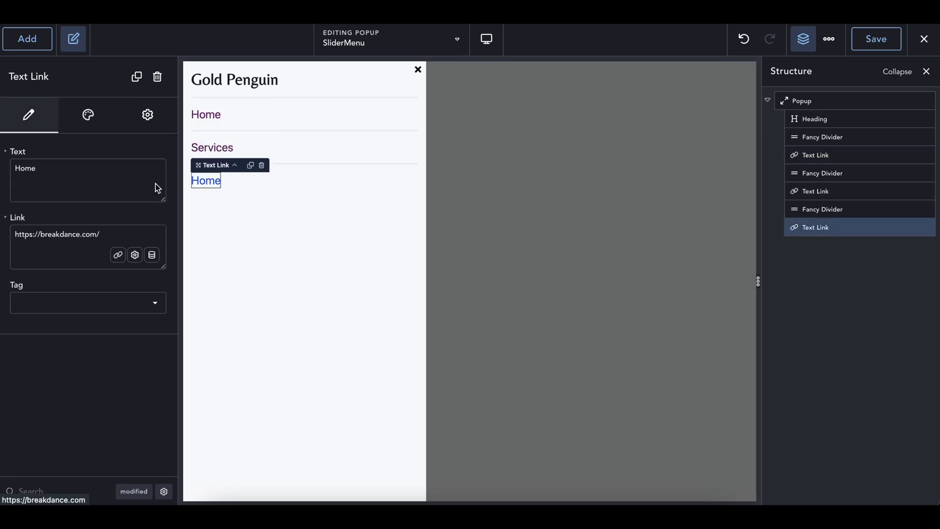
{"action": "triple_click", "coordinate": [124, 194]}
{"action": "type", "text": "Contact"}
{"action": "left_click", "coordinate": [246, 216]}
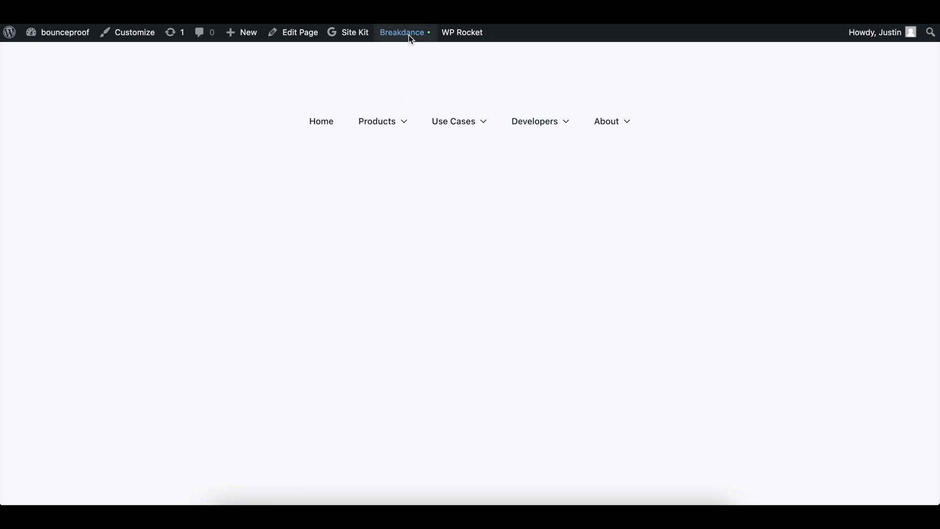
- Choose Open 'SliderOut' from the admin bar's Breakdance menu
{"action": "mouse_move", "coordinate": [406, 32]}
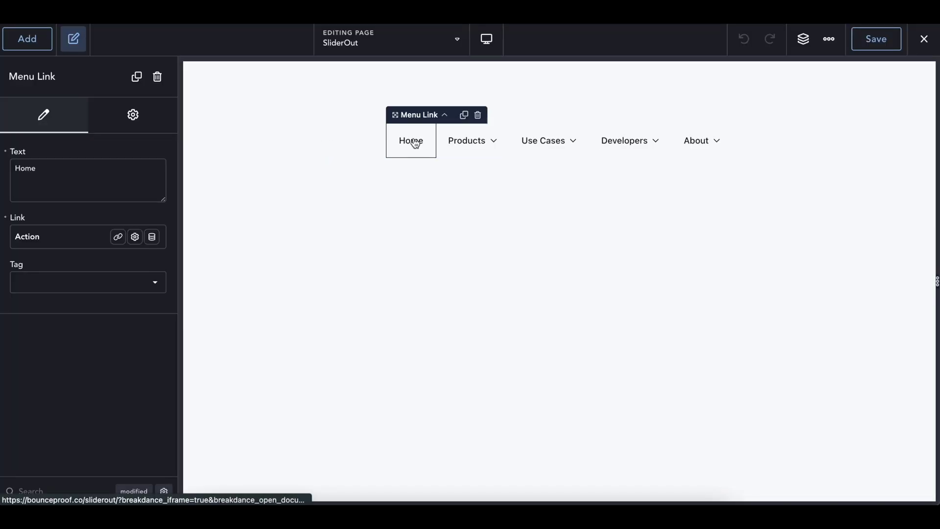
- Delete the four dropdowns, including Use Cases, Developers and About, from the menu
{"action": "left_click", "coordinate": [803, 39]}
{"action": "left_click", "coordinate": [925, 156]}
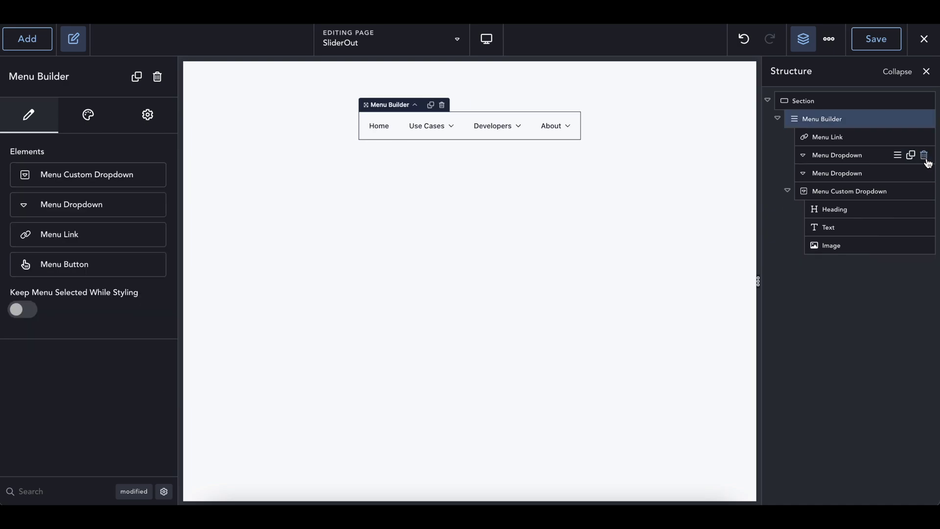
{"action": "left_click", "coordinate": [924, 156]}
{"action": "left_click", "coordinate": [925, 156]}
{"action": "left_click", "coordinate": [925, 155]}
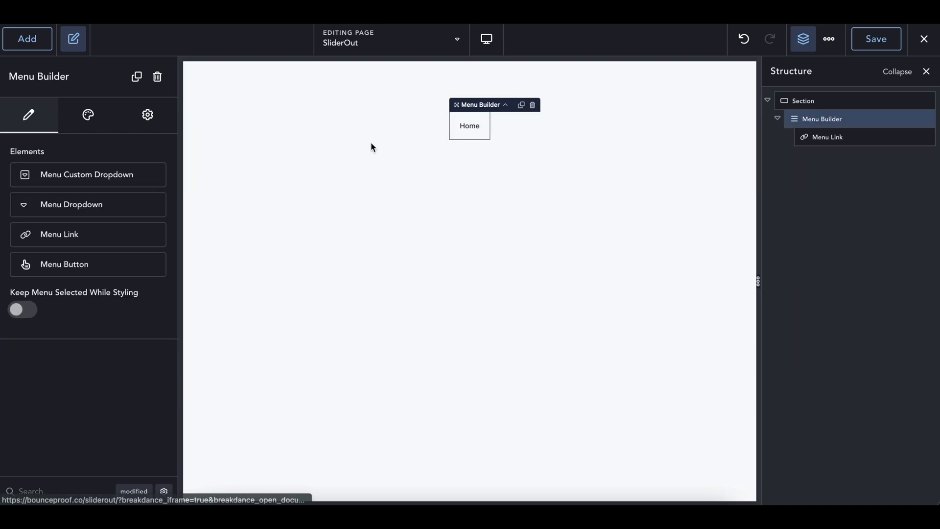
- Set the Home link's action to toggle the SliderMenu popup and save the page
{"action": "left_click", "coordinate": [461, 134]}
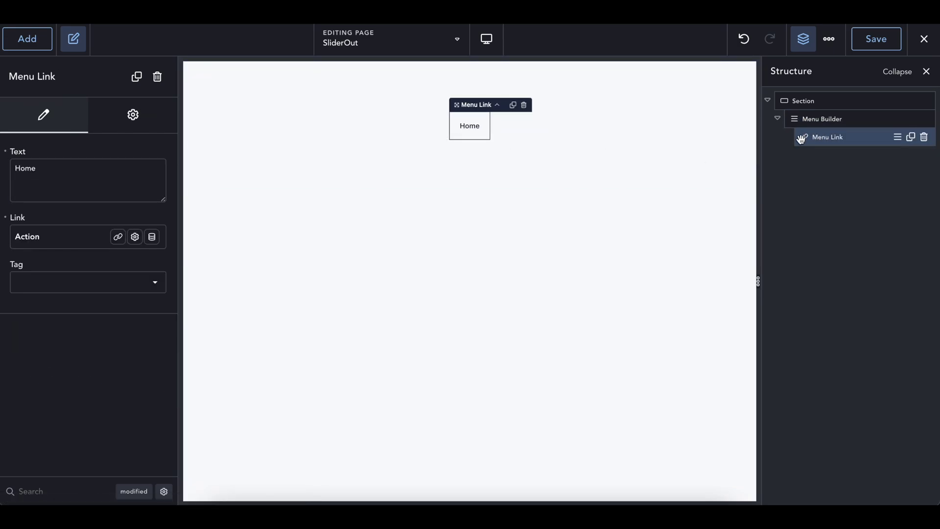
{"action": "left_click", "coordinate": [136, 240]}
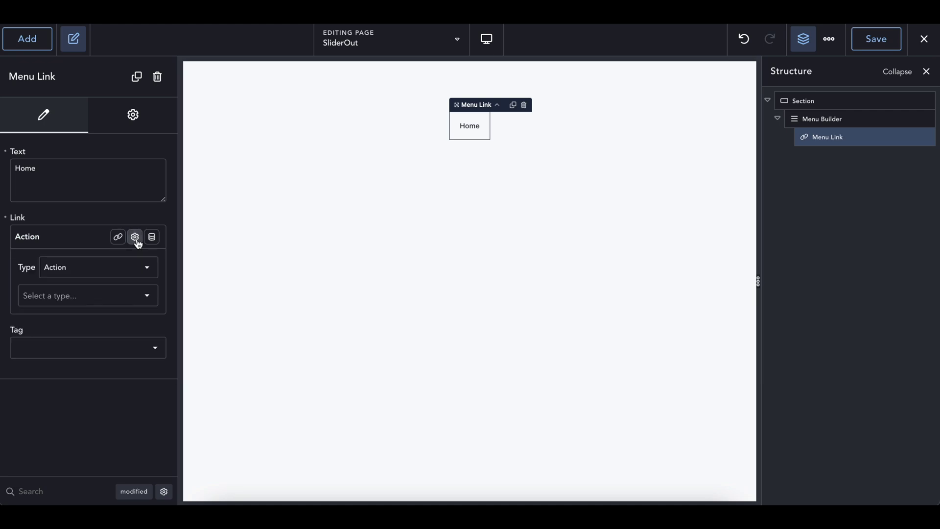
{"action": "left_click", "coordinate": [100, 297]}
{"action": "left_click", "coordinate": [88, 323]}
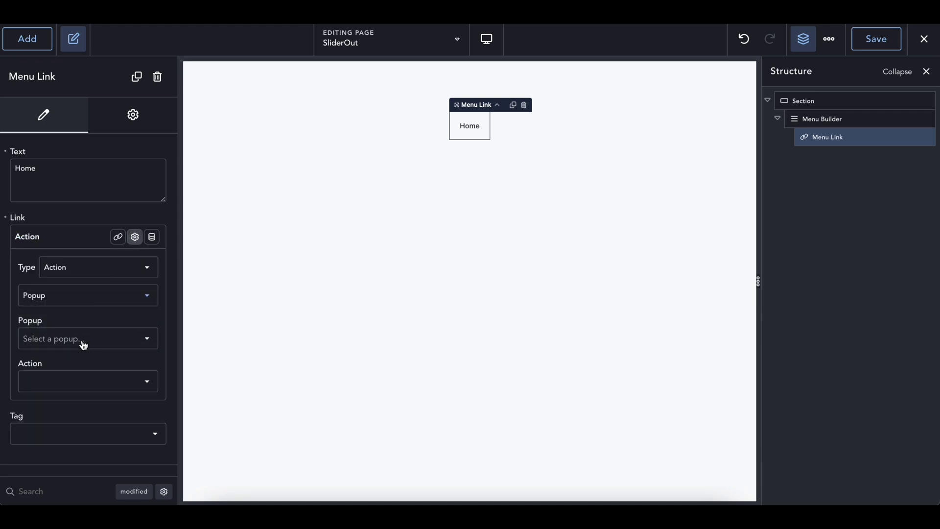
{"action": "left_click", "coordinate": [83, 345]}
{"action": "left_click", "coordinate": [77, 349]}
{"action": "left_click", "coordinate": [75, 382]}
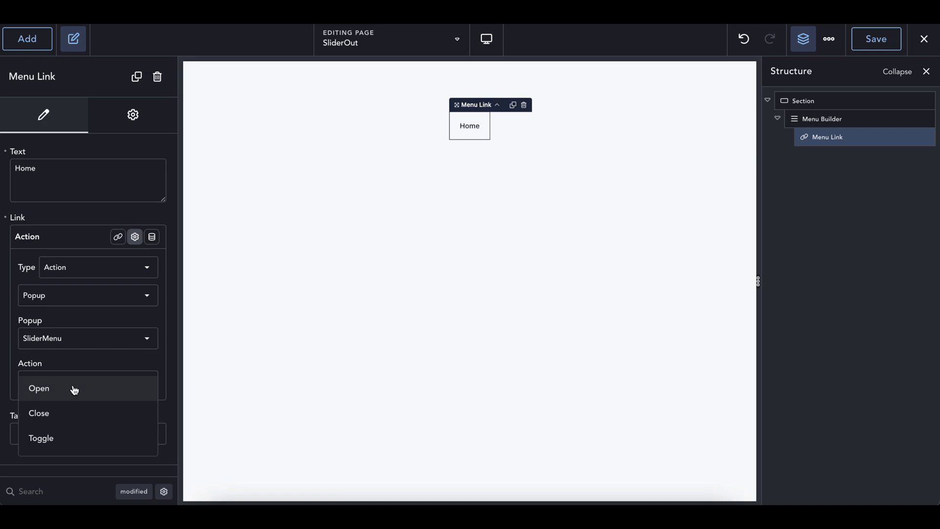
{"action": "left_click", "coordinate": [59, 441]}
{"action": "left_click", "coordinate": [868, 38]}
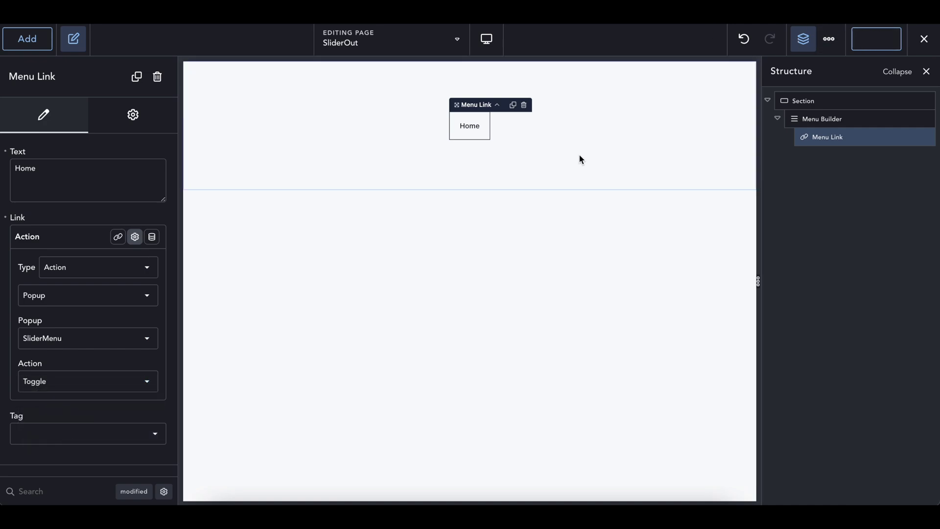
- Exit to the live page and click Home to check the Gold Penguin slide-out appears
{"action": "mouse_move", "coordinate": [924, 38]}
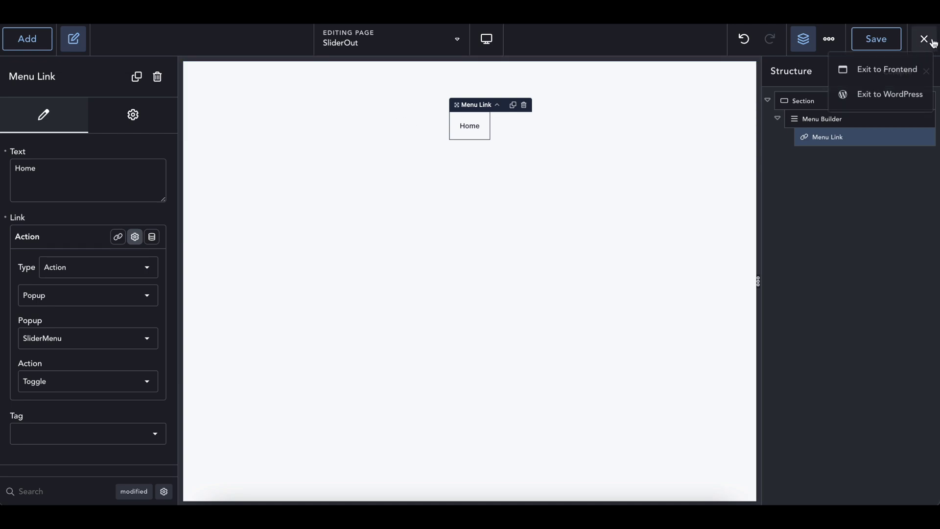
{"action": "left_click", "coordinate": [869, 78]}
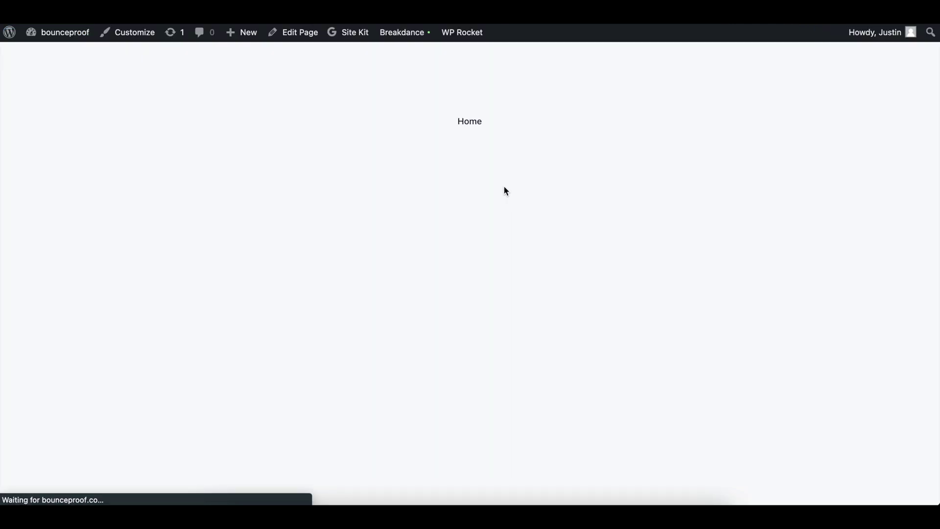
{"action": "left_click", "coordinate": [471, 123]}
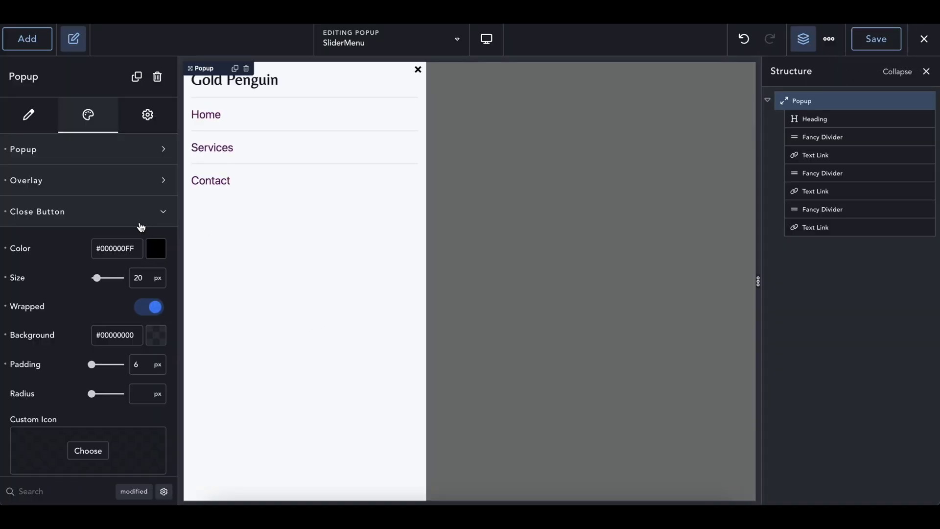
- Set the popup's entrance animation to Slide Right after trying Fade and Slide Left
{"action": "left_click", "coordinate": [115, 211]}
{"action": "left_click", "coordinate": [36, 147]}
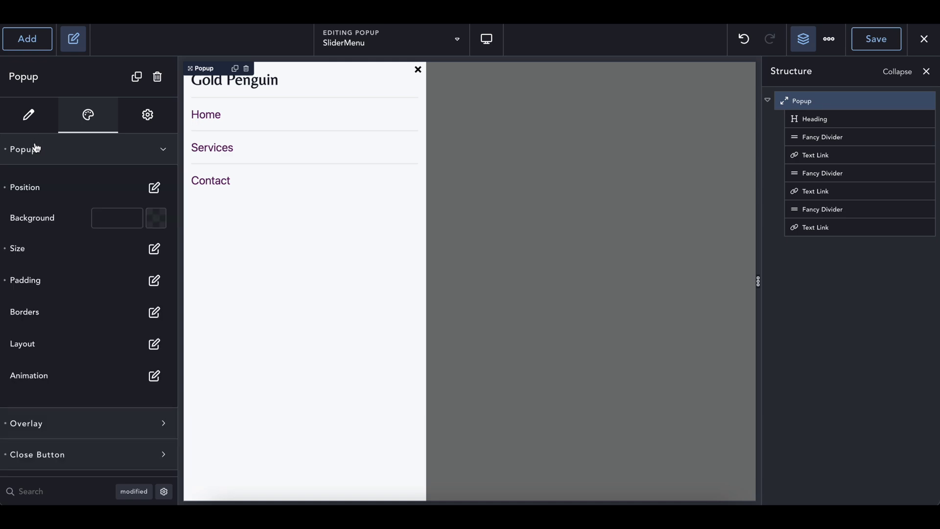
{"action": "left_click", "coordinate": [153, 375]}
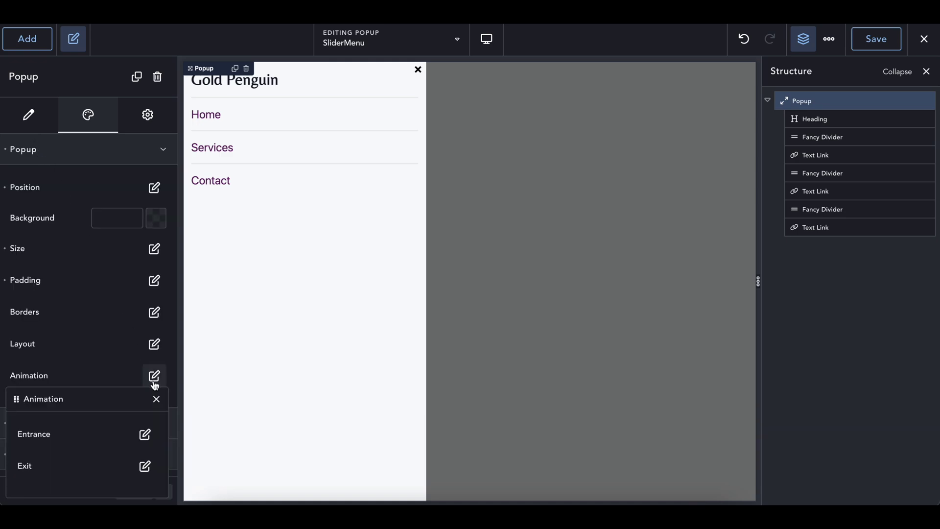
{"action": "left_click", "coordinate": [143, 433]}
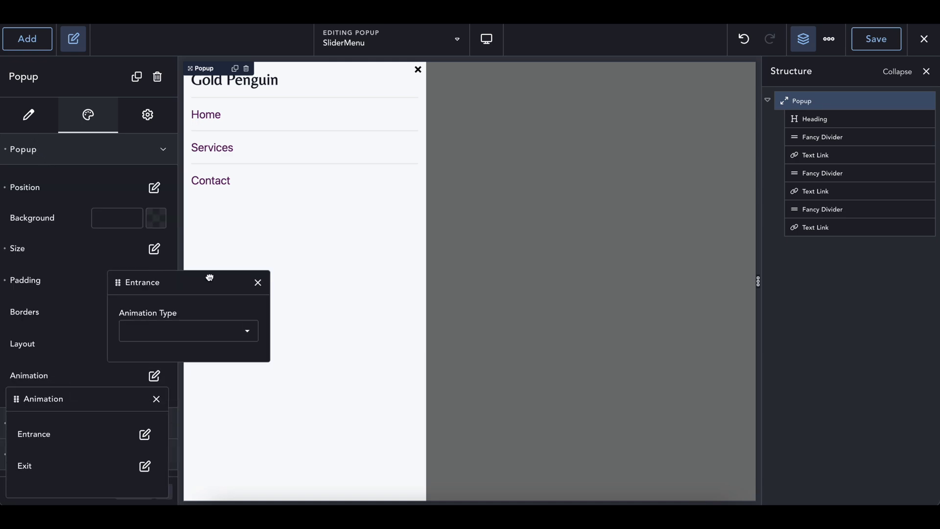
{"action": "left_click", "coordinate": [212, 289]}
{"action": "left_click", "coordinate": [210, 291]}
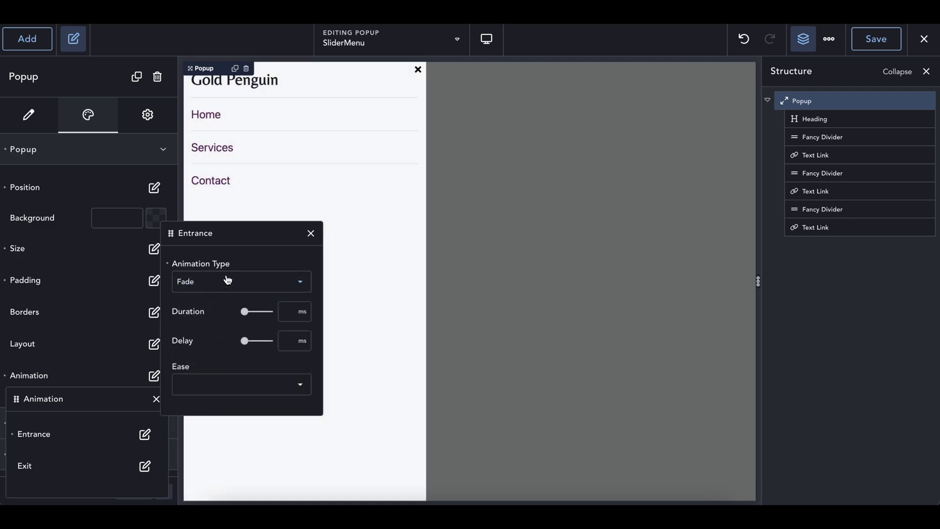
{"action": "left_click", "coordinate": [227, 280]}
{"action": "left_click", "coordinate": [224, 374]}
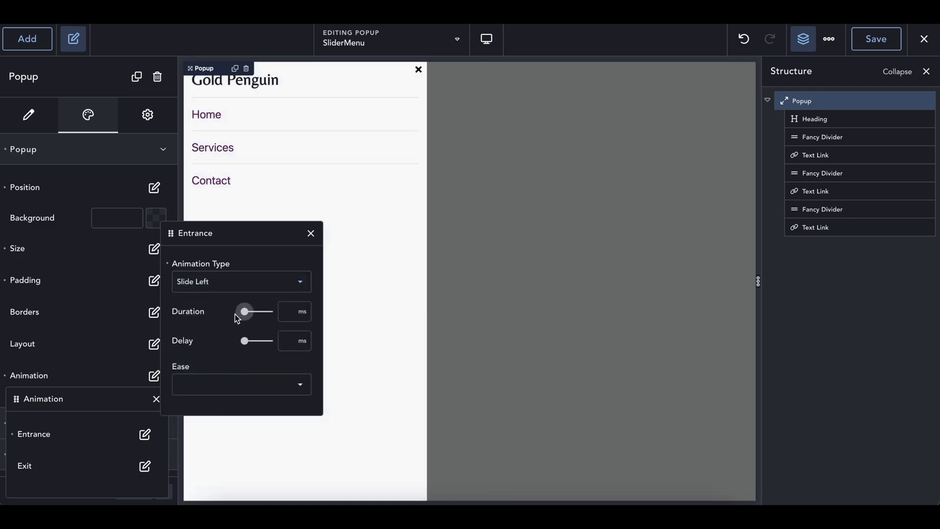
{"action": "left_click", "coordinate": [233, 281]}
{"action": "left_click", "coordinate": [210, 389]}
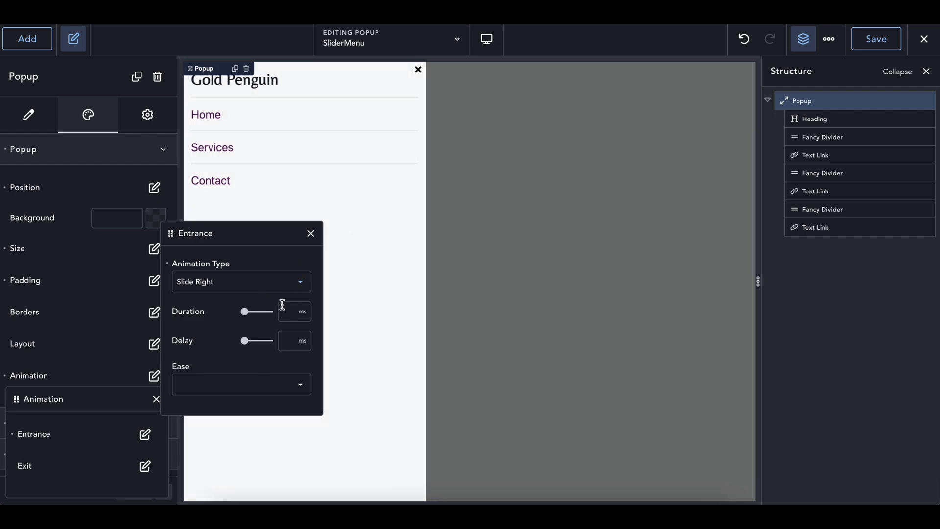
{"action": "left_click", "coordinate": [311, 233]}
- Set the popup's exit animation type to Slide Left
{"action": "left_click", "coordinate": [143, 466]}
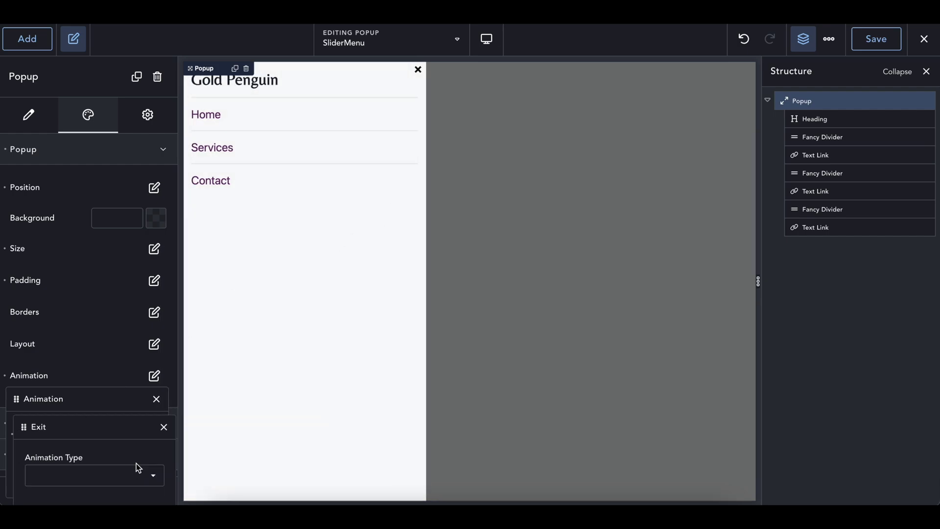
{"action": "left_click_drag", "start_coordinate": [119, 441], "coordinate": [204, 292]}
{"action": "left_click", "coordinate": [178, 333]}
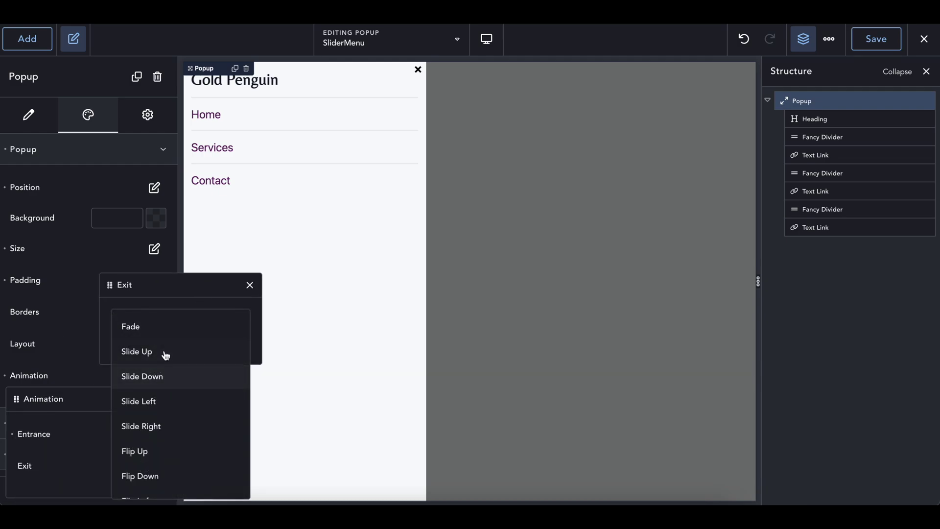
{"action": "left_click", "coordinate": [163, 403]}
{"action": "left_click", "coordinate": [250, 285]}
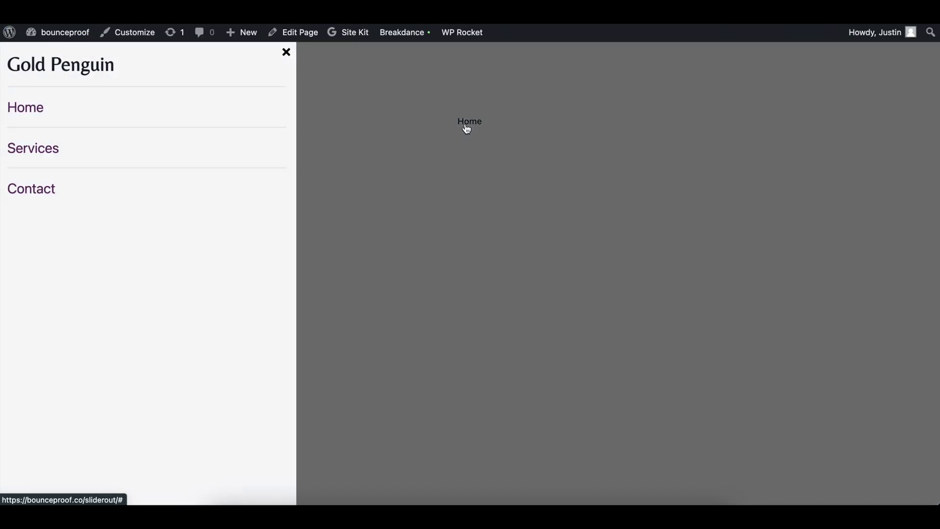
- Toggle the Gold Penguin slide-out with Home, then dismiss it via its X and the dimmed overlay
{"action": "left_click", "coordinate": [481, 147]}
{"action": "left_click", "coordinate": [473, 124]}
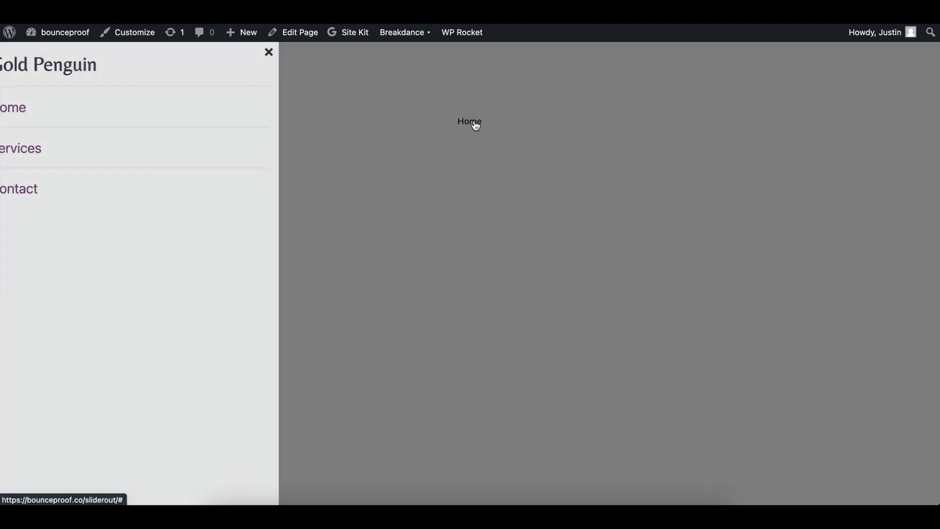
{"action": "left_click", "coordinate": [288, 53]}
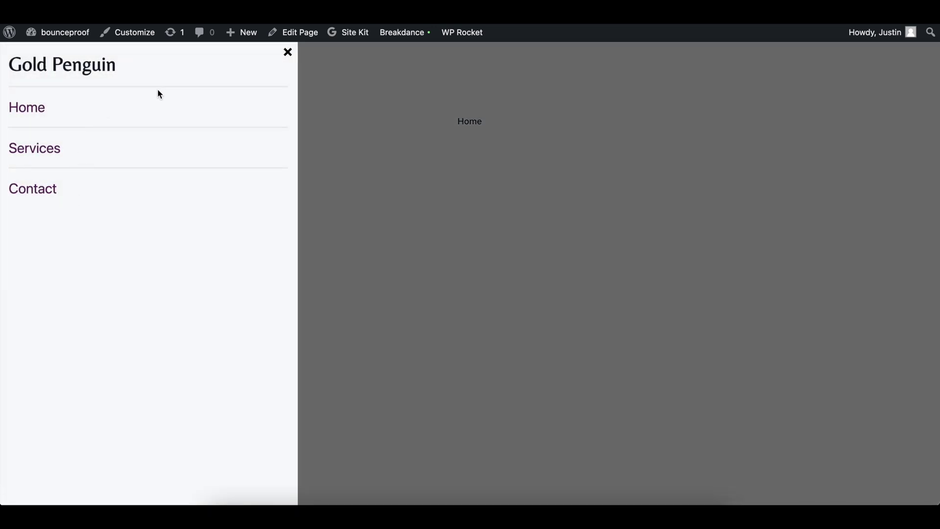
{"action": "left_click", "coordinate": [402, 139]}
- In iPhone XR device mode, open the mobile menu and open the Gold Penguin slide-out from Home twice
{"action": "key", "text": "super+alt+i"}
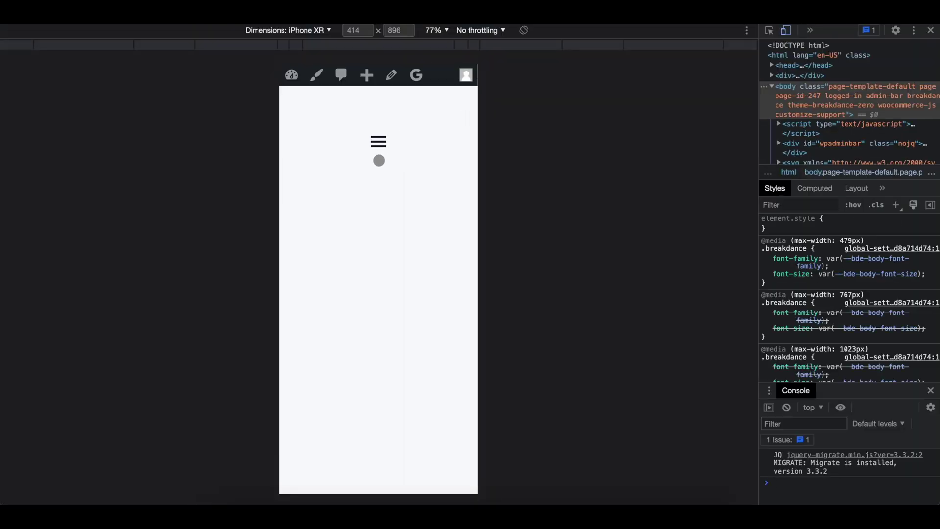
{"action": "left_click", "coordinate": [378, 142]}
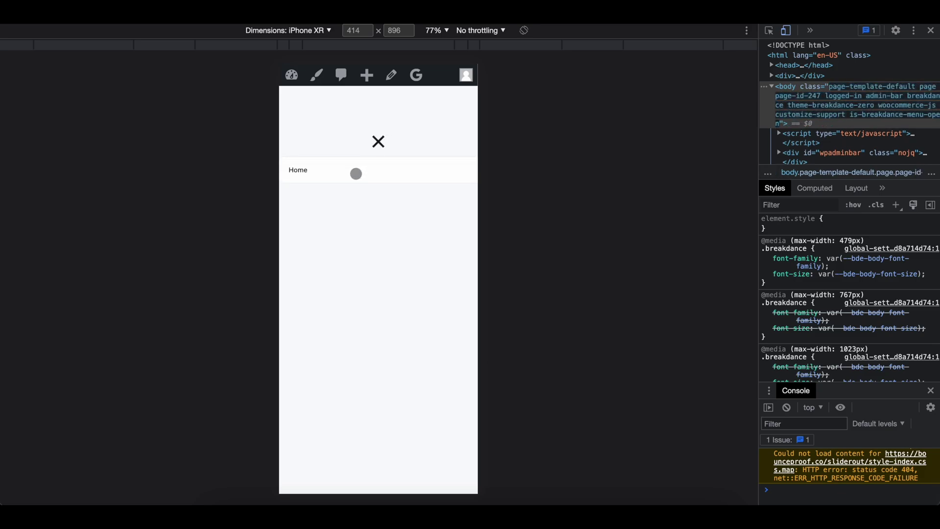
{"action": "left_click", "coordinate": [356, 174]}
{"action": "left_click", "coordinate": [467, 93]}
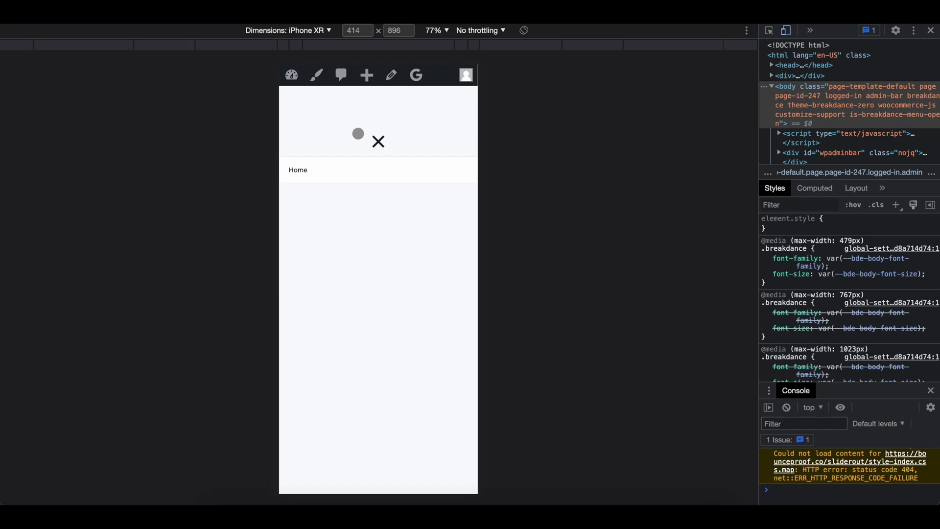
{"action": "left_click", "coordinate": [380, 142]}
{"action": "left_click", "coordinate": [377, 144]}
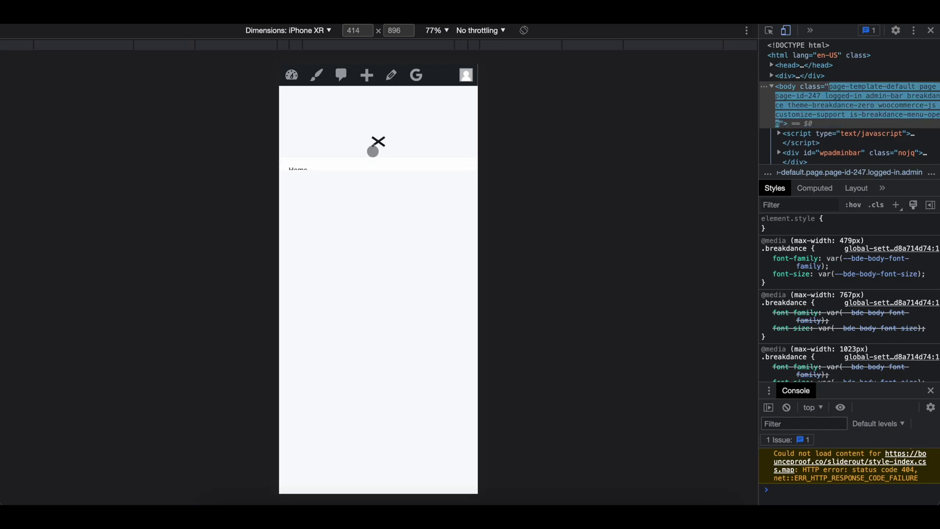
{"action": "left_click", "coordinate": [296, 170]}
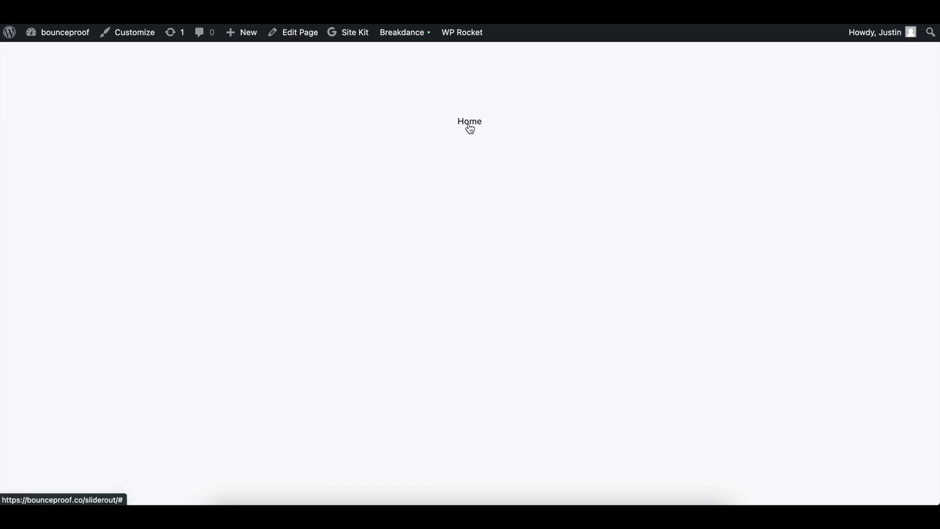
{"action": "left_click", "coordinate": [470, 129]}
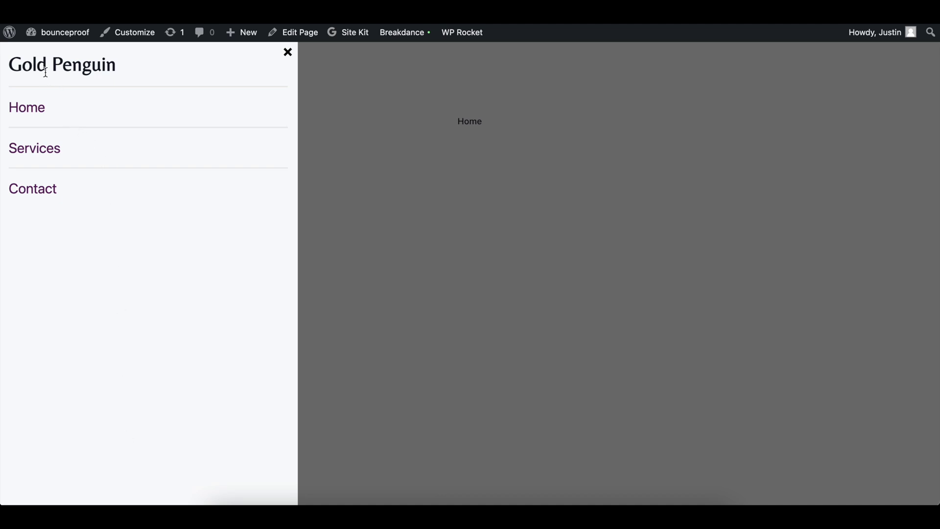
{"action": "left_click_drag", "start_coordinate": [13, 62], "coordinate": [185, 66]}
{"action": "left_click", "coordinate": [185, 66]}
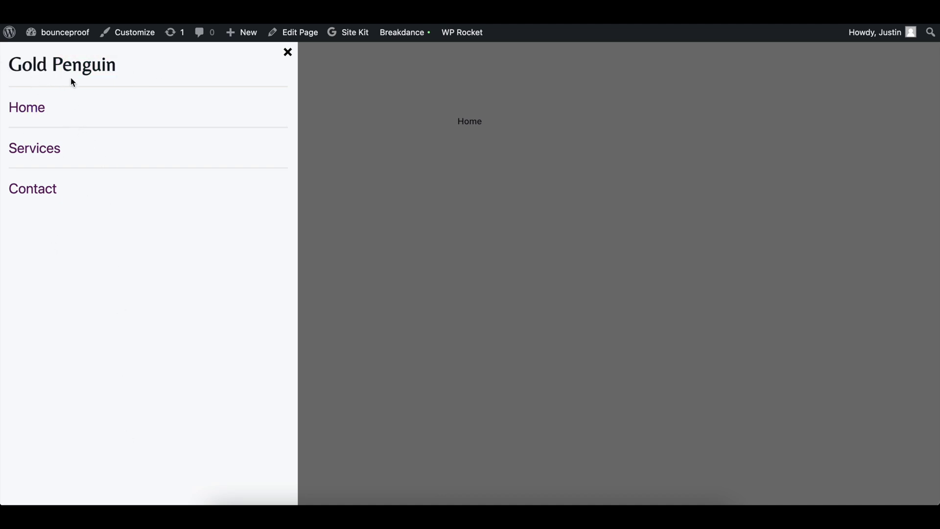